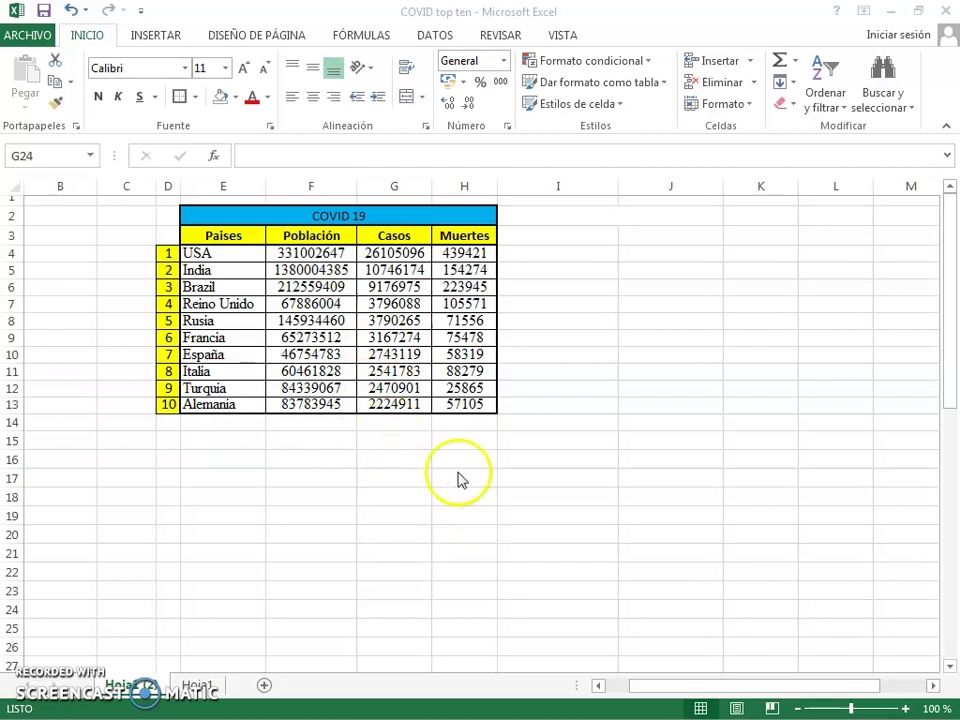
- Type the headers 'Tasa de Mortalidad' in I3 and 'Tasa de letalidad' in J3
{"action": "left_click", "coordinate": [522, 235]}
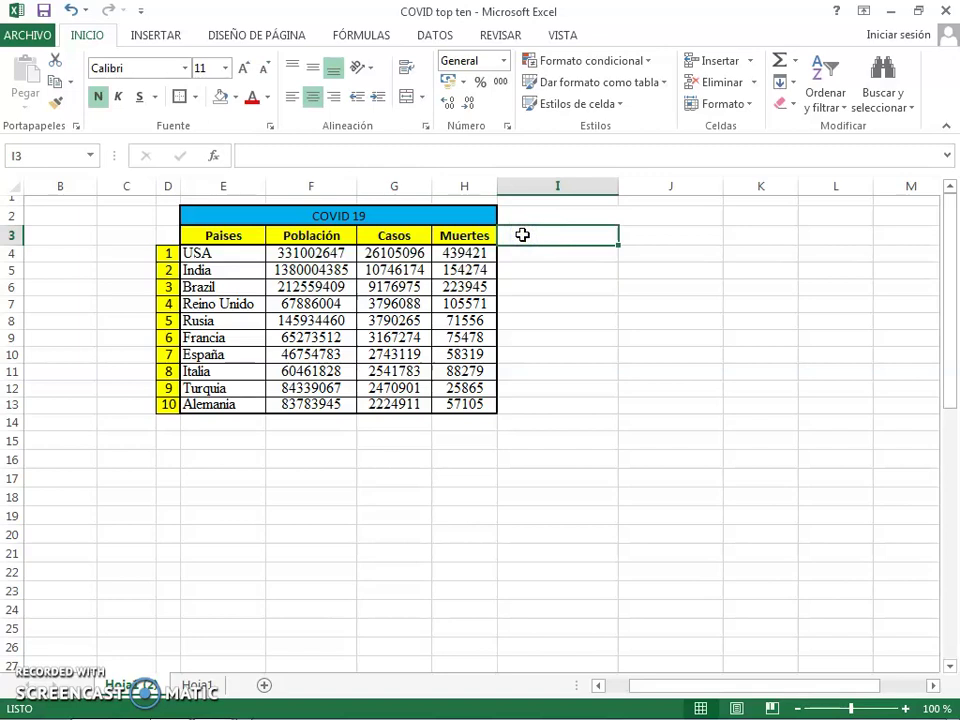
{"action": "left_click", "coordinate": [524, 239]}
{"action": "type", "text": "Tasa d"}
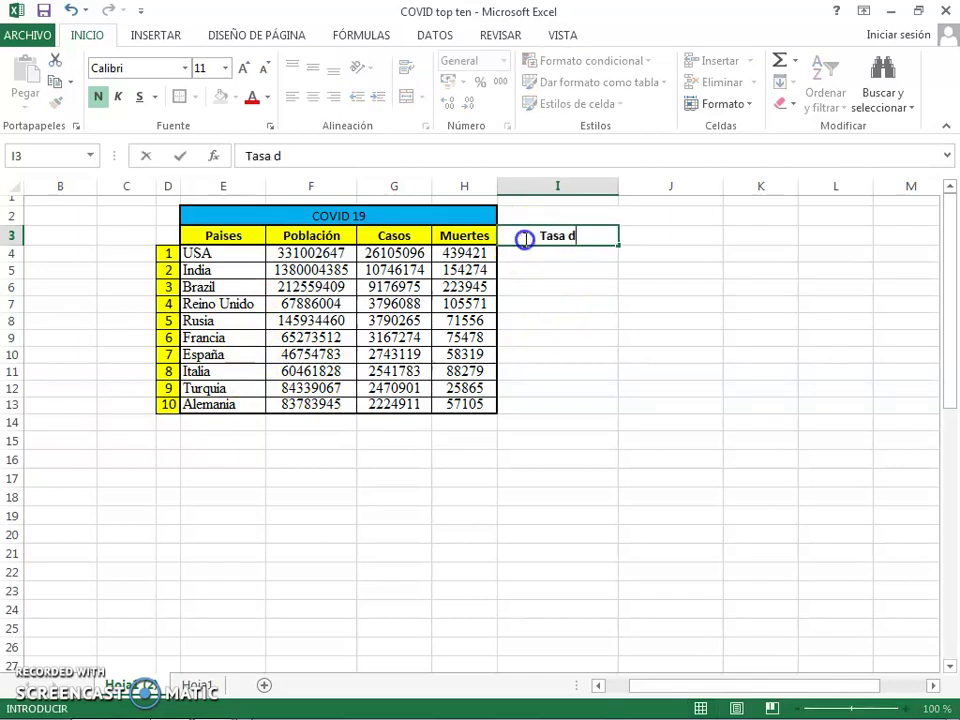
{"action": "type", "text": "e Morta"}
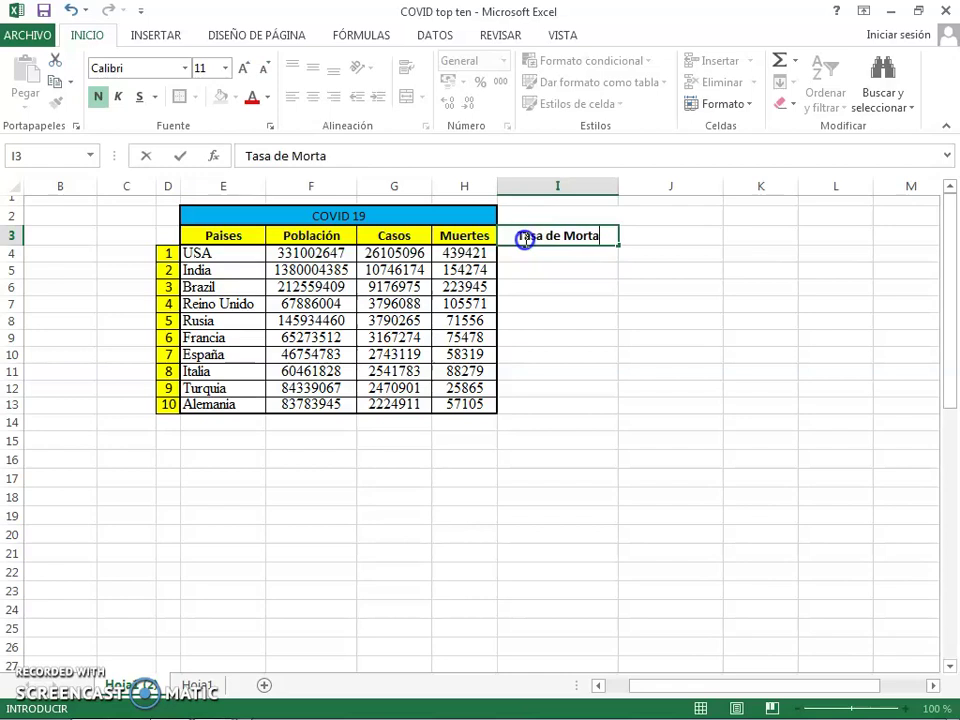
{"action": "type", "text": "lidad"}
{"action": "left_click", "coordinate": [660, 236]}
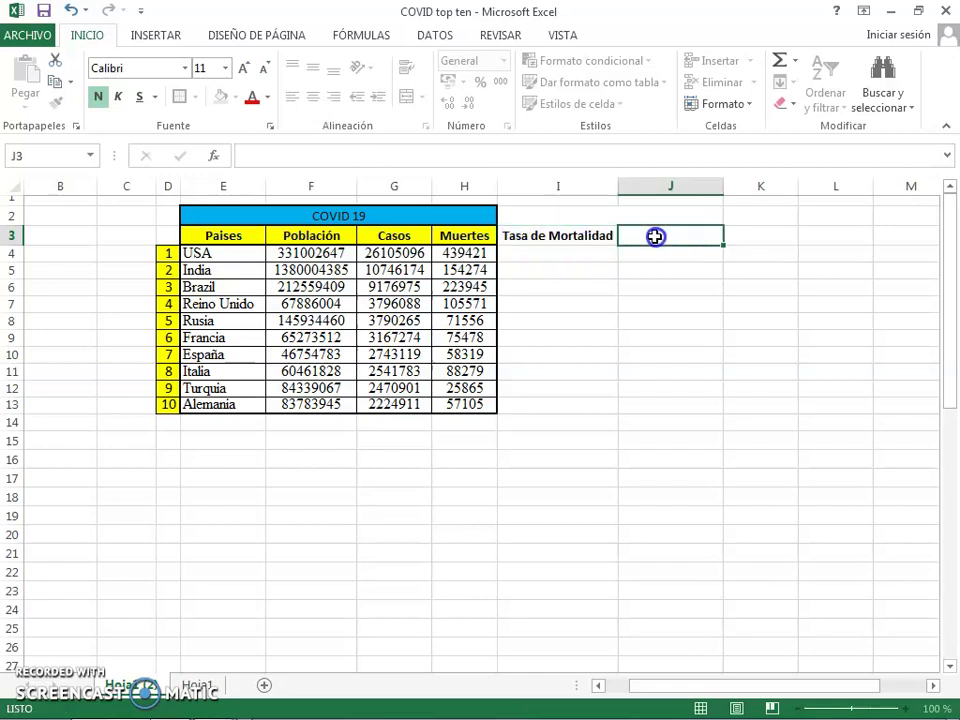
{"action": "type", "text": "Tasa de letalidad"}
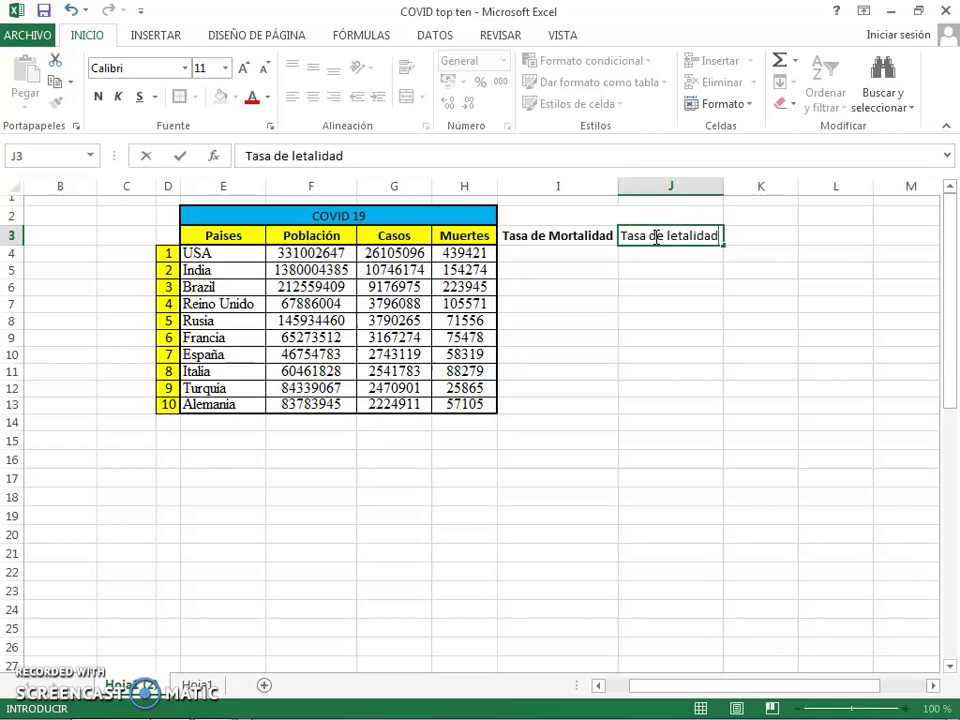
{"action": "left_click", "coordinate": [531, 216]}
- Apply All Borders to the new columns I2:J13
{"action": "mouse_move", "coordinate": [630, 217]}
{"action": "left_mouse_down"}
{"action": "mouse_move", "coordinate": [634, 362]}
{"action": "mouse_move", "coordinate": [619, 414]}
{"action": "left_mouse_up"}
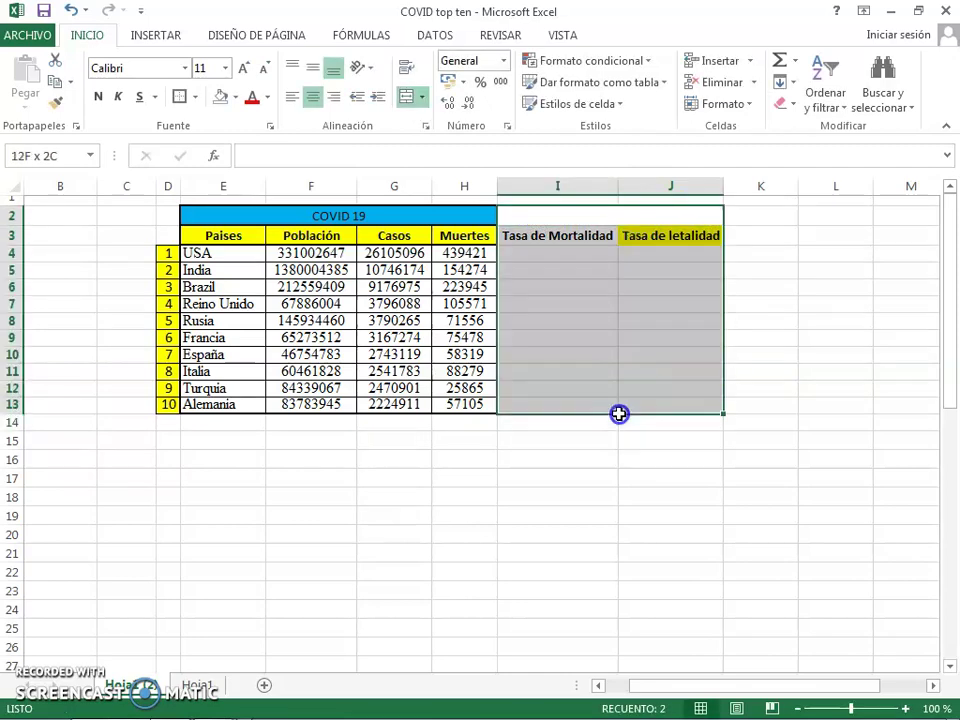
{"action": "left_click", "coordinate": [194, 96]}
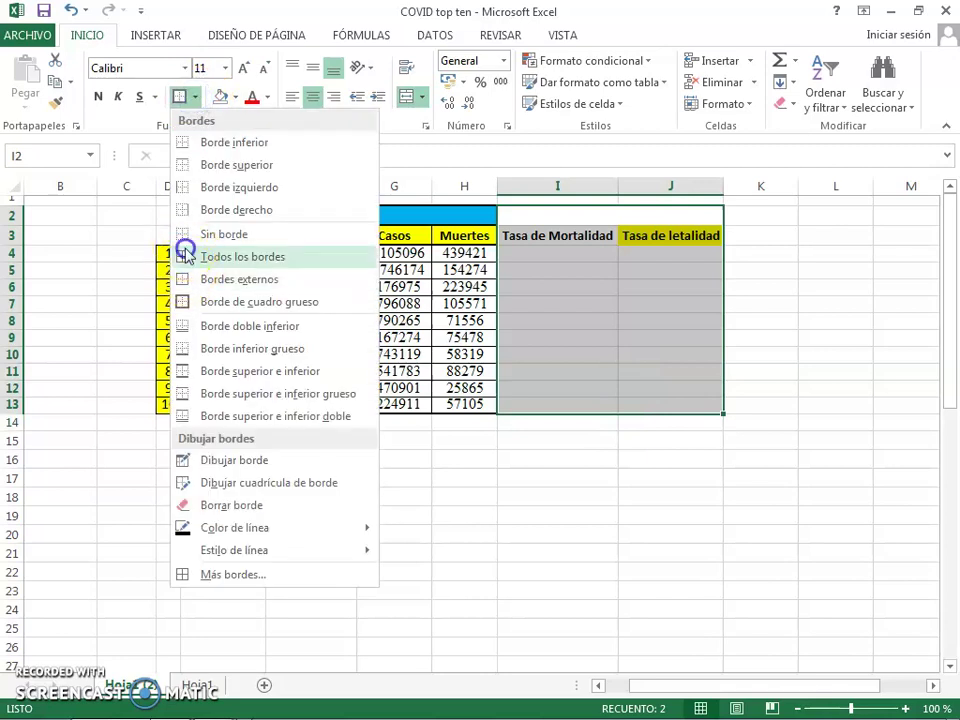
{"action": "left_click", "coordinate": [186, 256]}
{"action": "left_click", "coordinate": [508, 441]}
- Fill the new header cells I3:J3 yellow to match the table
{"action": "left_click", "coordinate": [534, 237]}
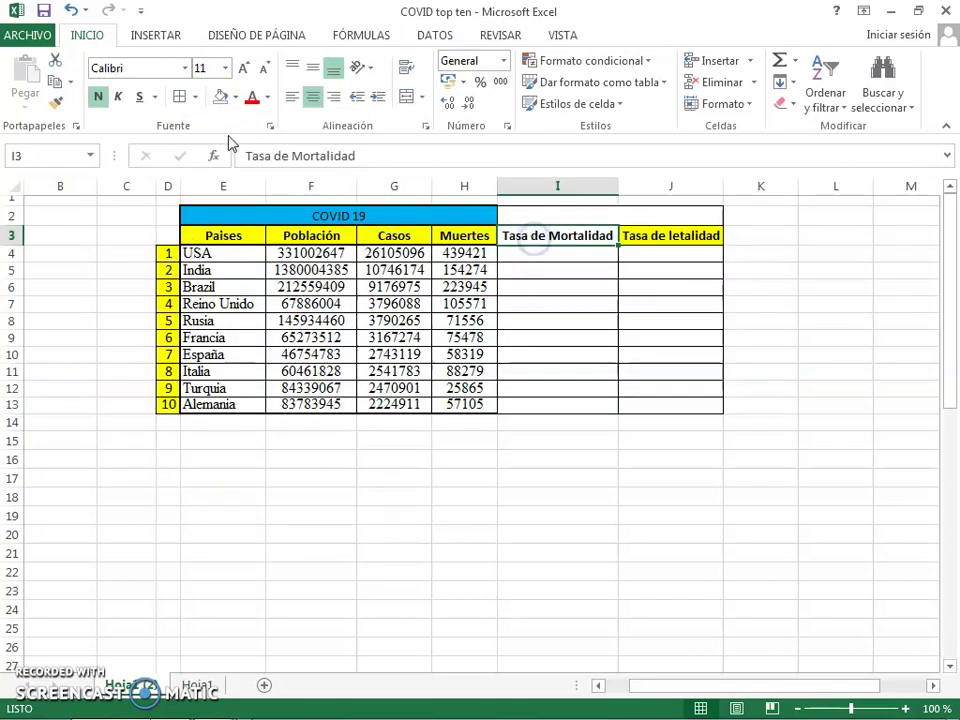
{"action": "left_click", "coordinate": [236, 97]}
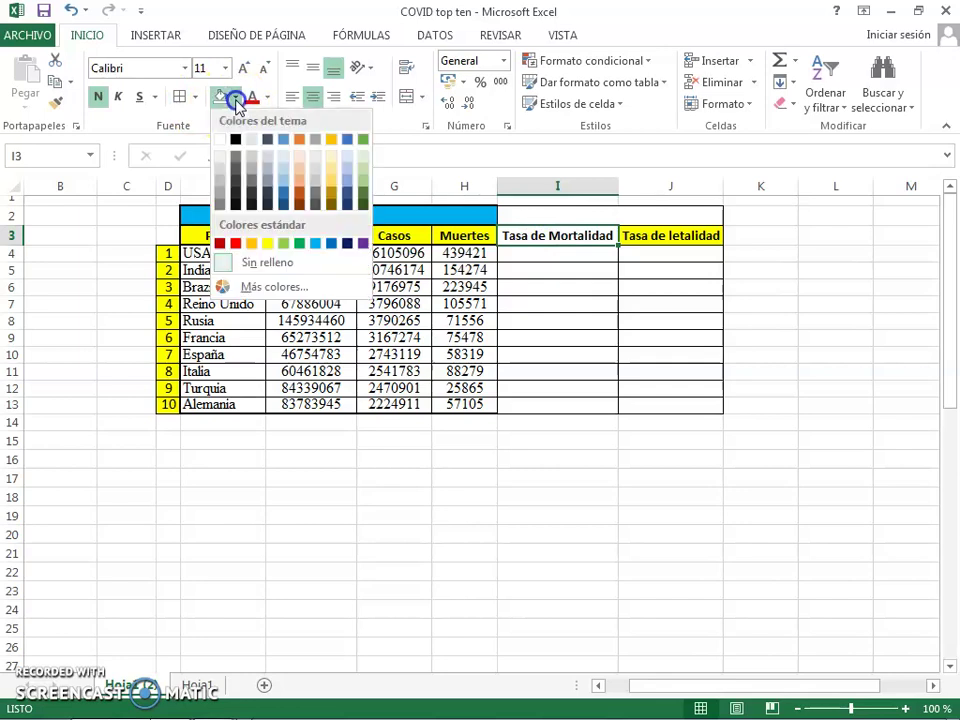
{"action": "left_click", "coordinate": [265, 242]}
{"action": "left_click", "coordinate": [653, 508]}
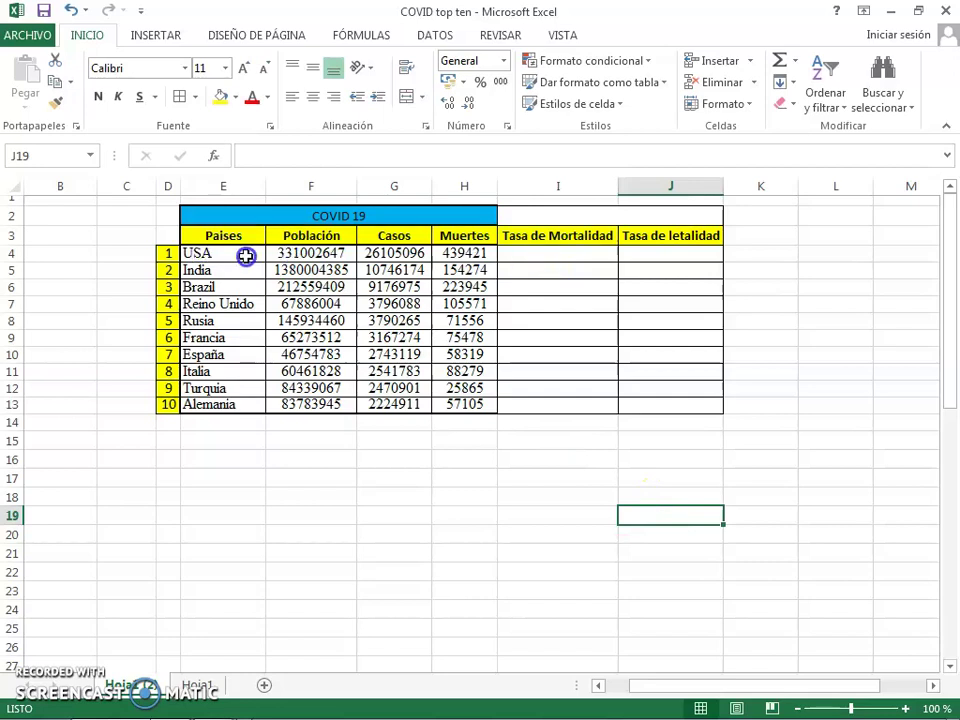
- Enter =H4/F4 in I4, giving USA's mortality rate 0,001327545
{"action": "left_click", "coordinate": [519, 254]}
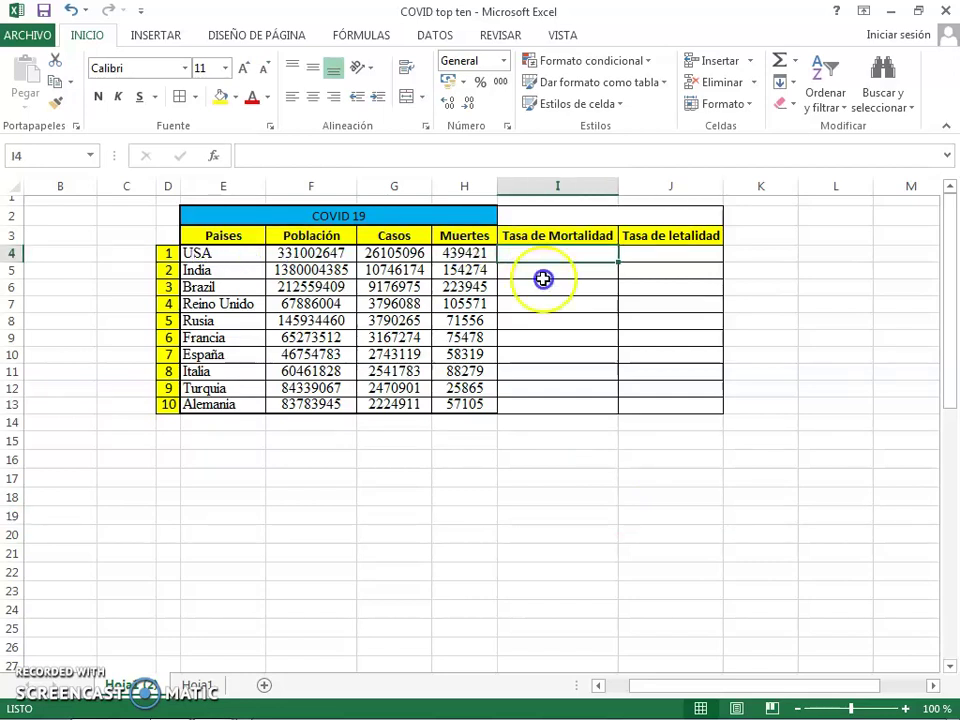
{"action": "left_click", "coordinate": [251, 155]}
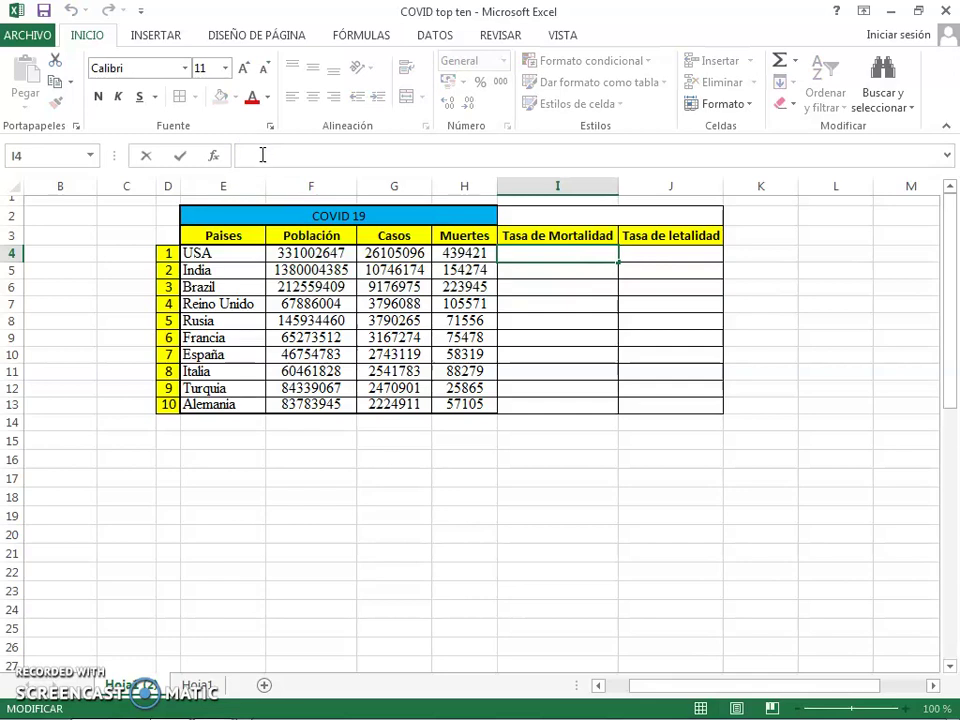
{"action": "type", "text": "="}
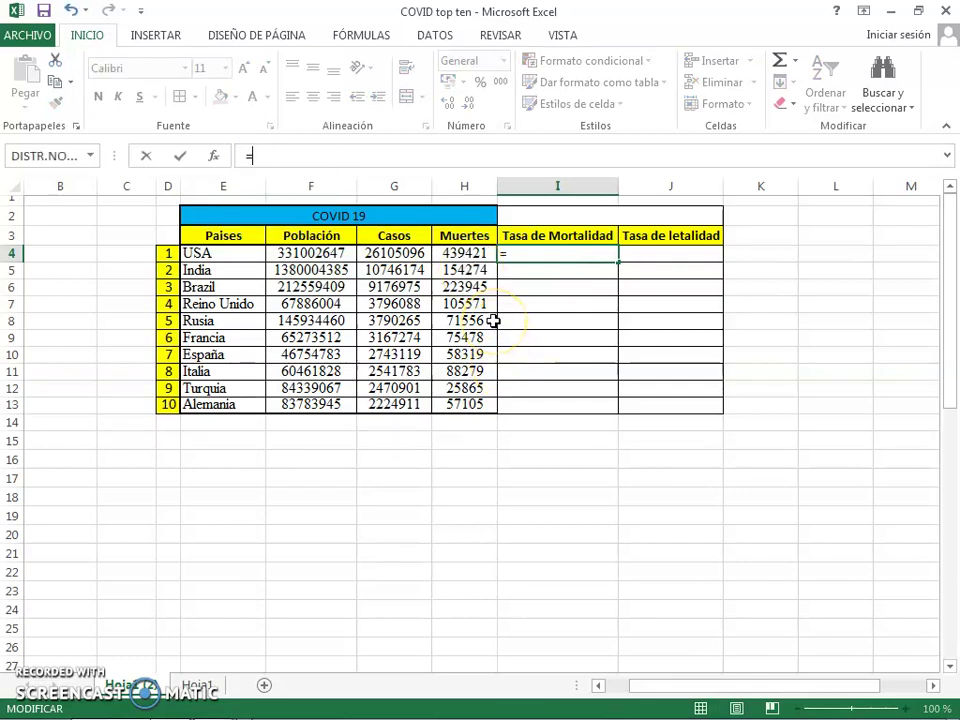
{"action": "left_click", "coordinate": [463, 253]}
{"action": "type", "text": "/"}
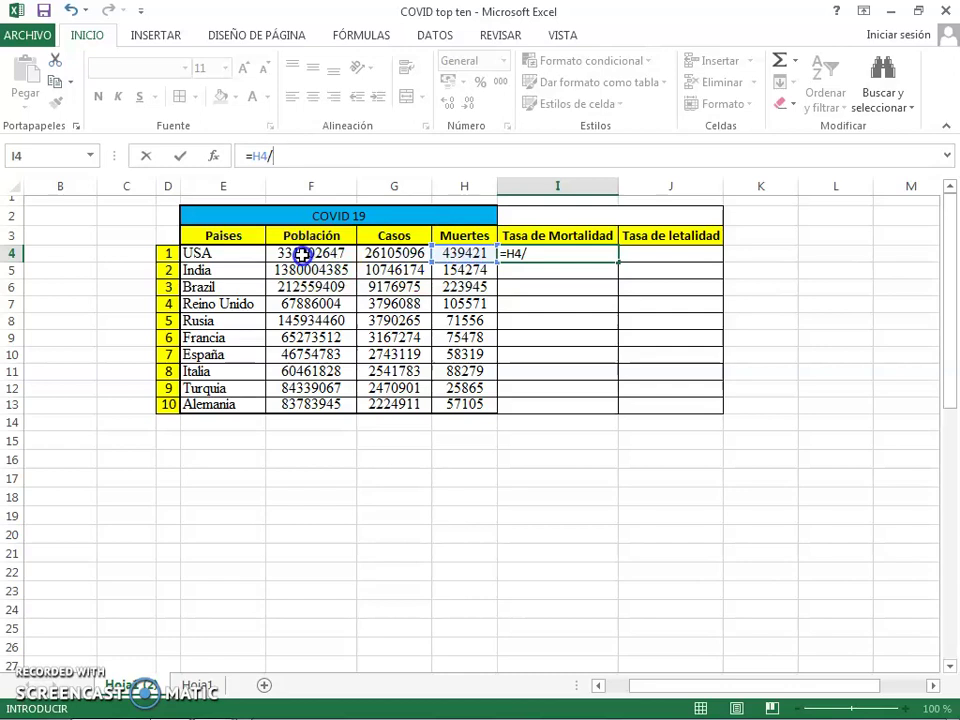
{"action": "left_click", "coordinate": [302, 255]}
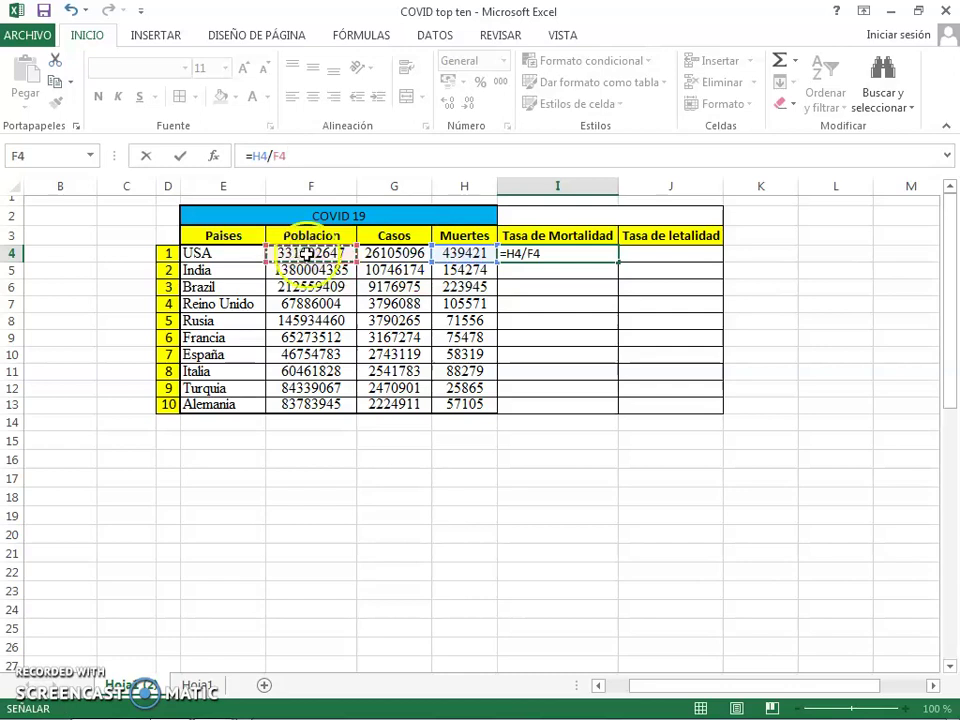
{"action": "key", "text": "Return"}
{"action": "left_click", "coordinate": [542, 253]}
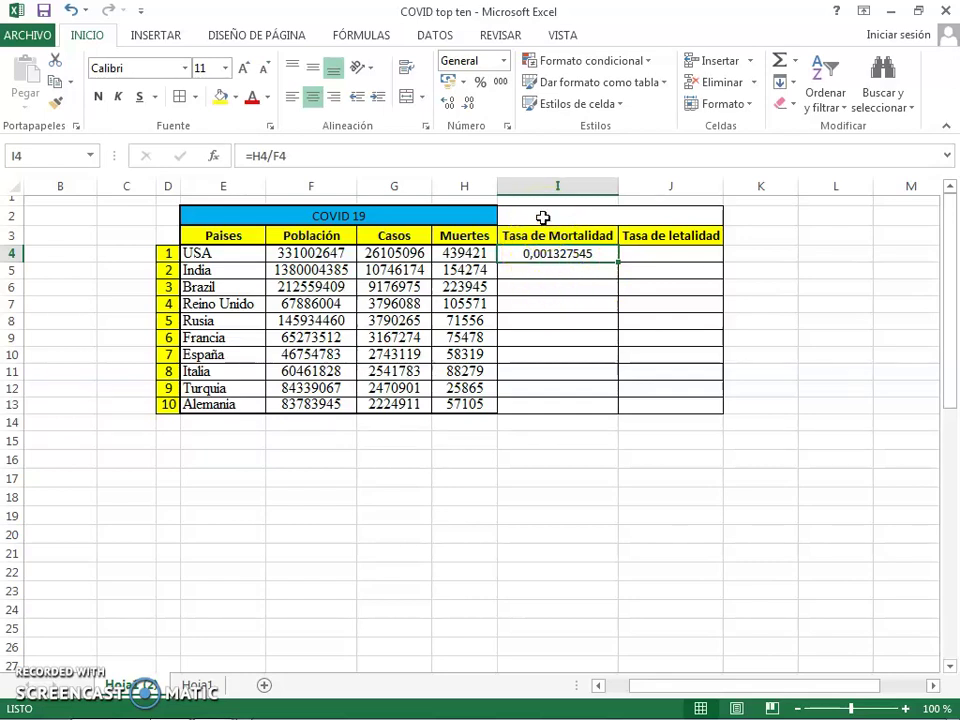
{"action": "left_click", "coordinate": [543, 217]}
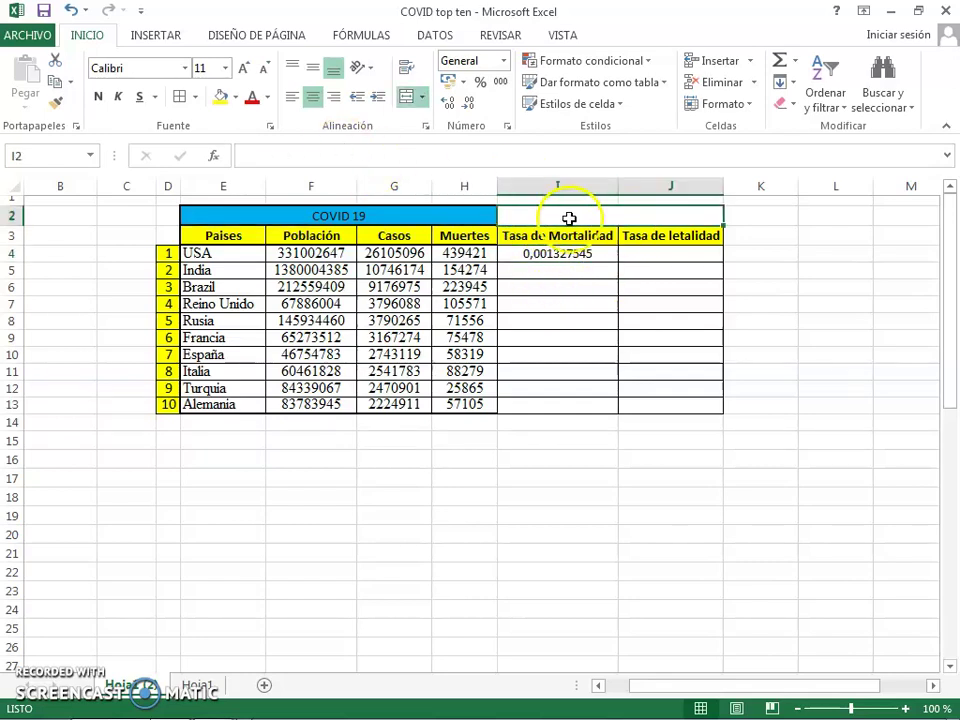
- Title merged I2:J2 'Por Cada 10000 Habitantes', centred with a light-blue fill
{"action": "type", "text": "Por Cada 10000 Habitantes"}
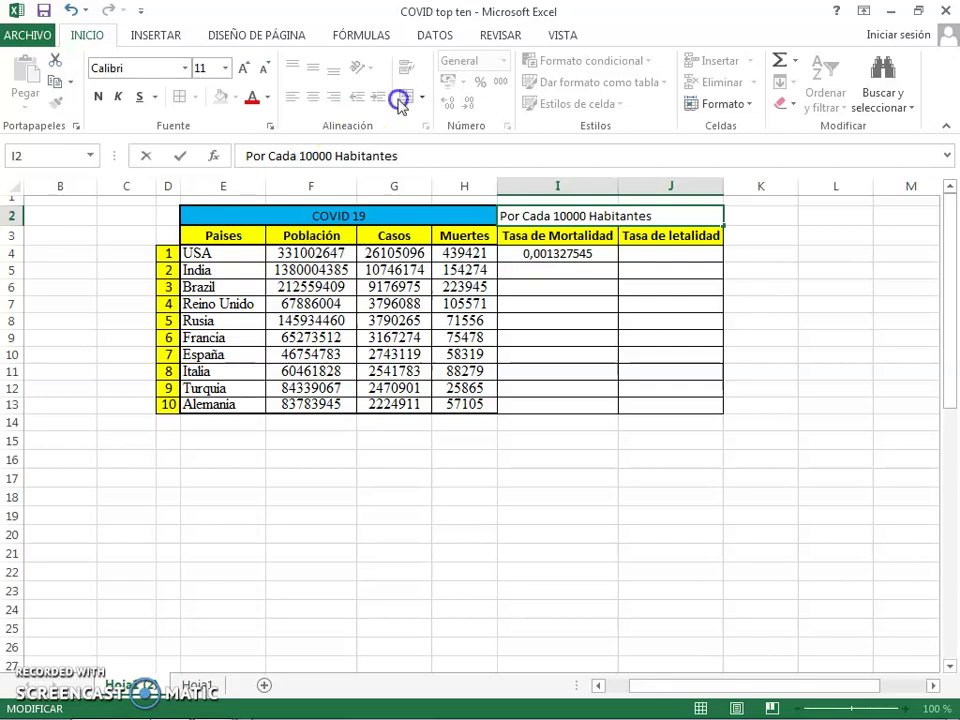
{"action": "left_click", "coordinate": [548, 320]}
{"action": "left_click", "coordinate": [559, 221]}
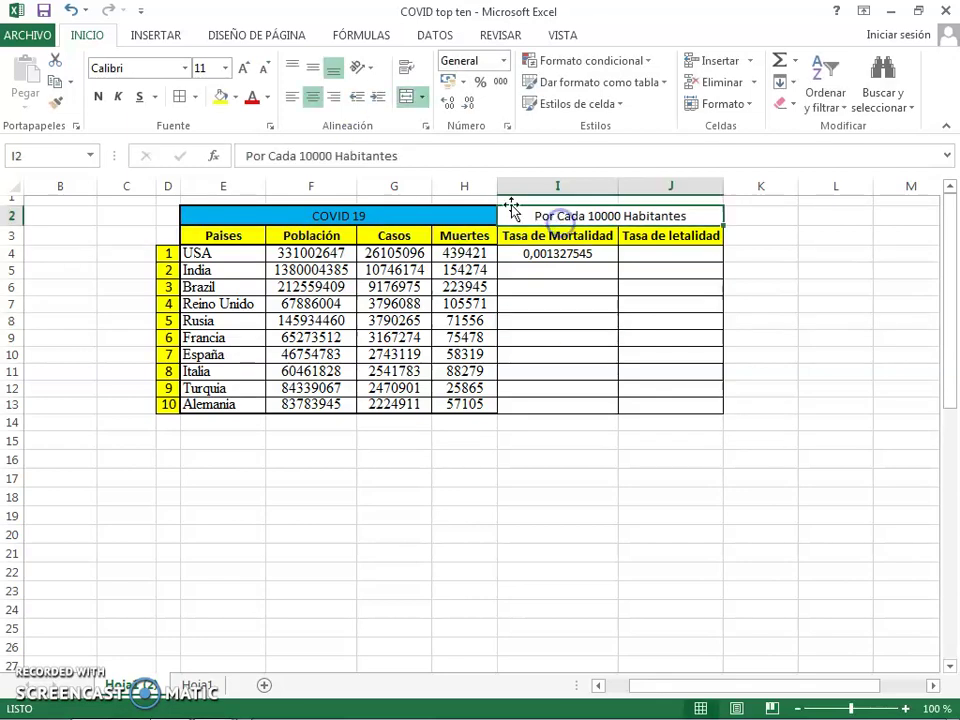
{"action": "left_click", "coordinate": [236, 96]}
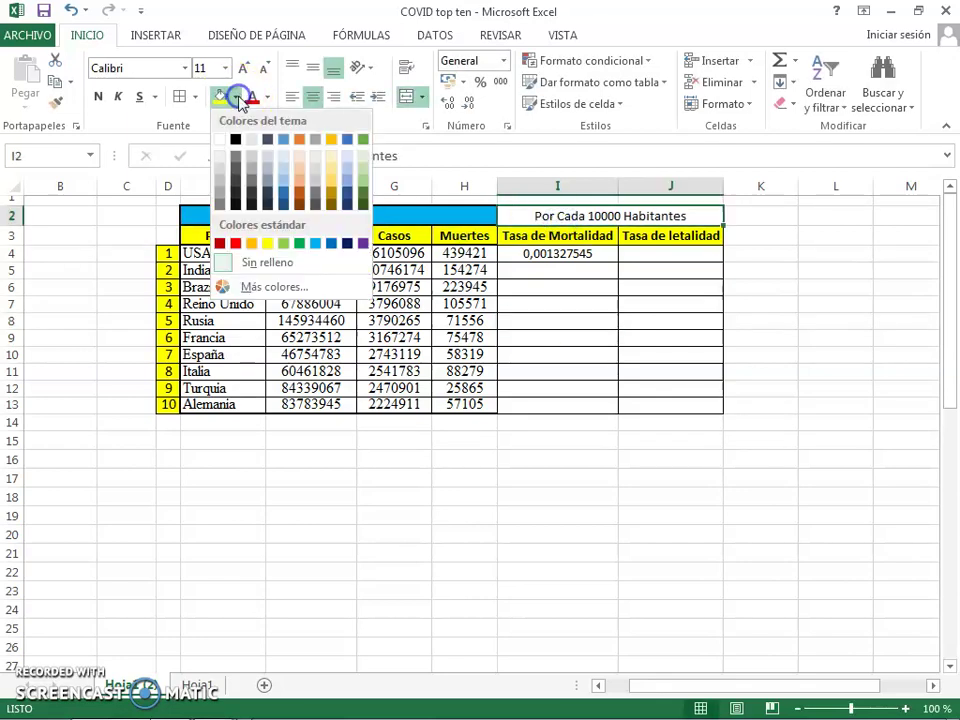
{"action": "left_click", "coordinate": [315, 243]}
{"action": "left_click", "coordinate": [555, 409]}
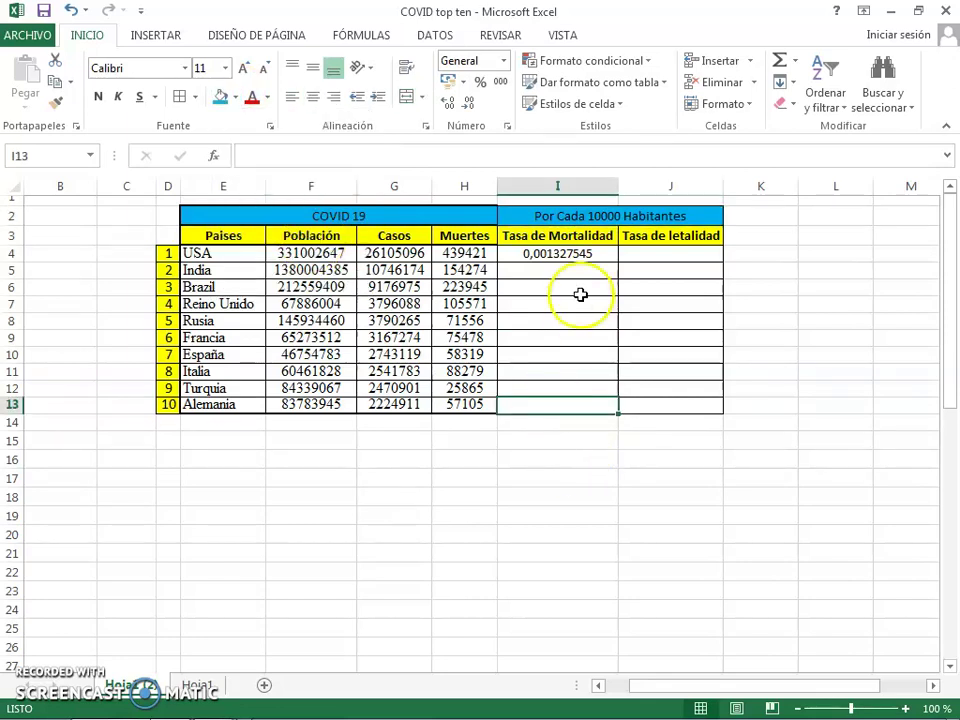
{"action": "left_click", "coordinate": [564, 255]}
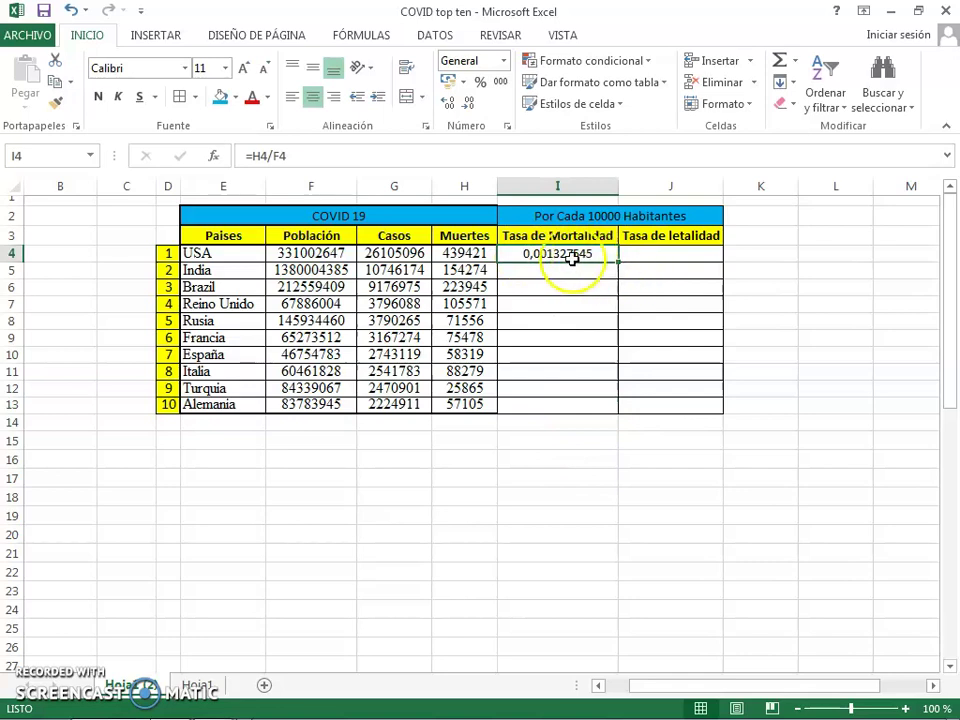
- Change I4 to =(H4/F4)*10000 and reduce it to two decimals, showing 13,28
{"action": "left_click", "coordinate": [249, 157]}
{"action": "type", "text": "("}
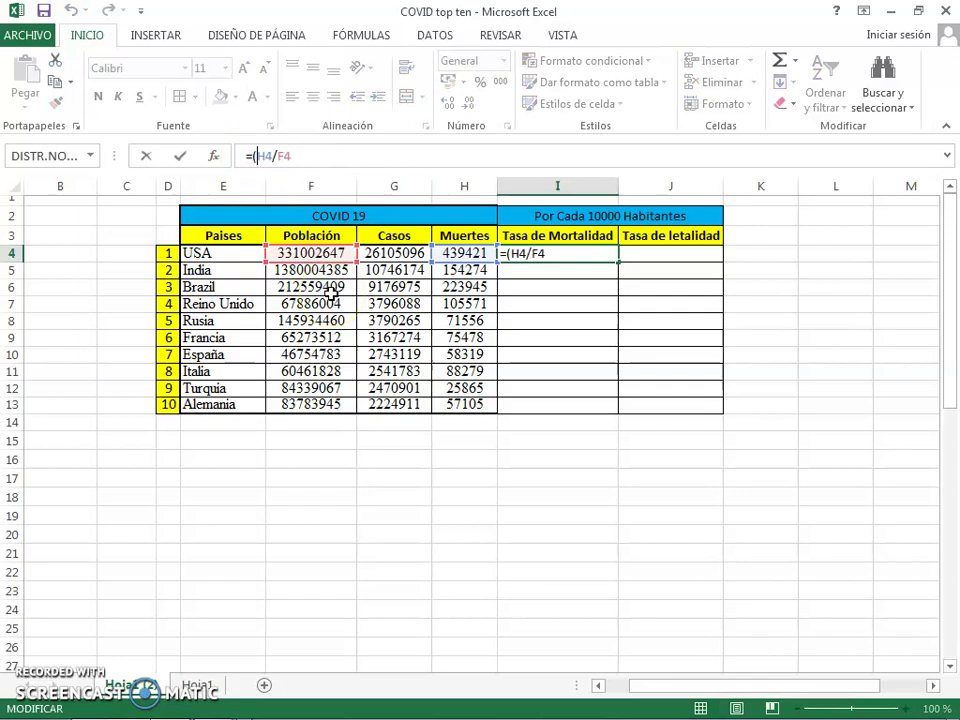
{"action": "left_click", "coordinate": [303, 155]}
{"action": "type", "text": ")*10000"}
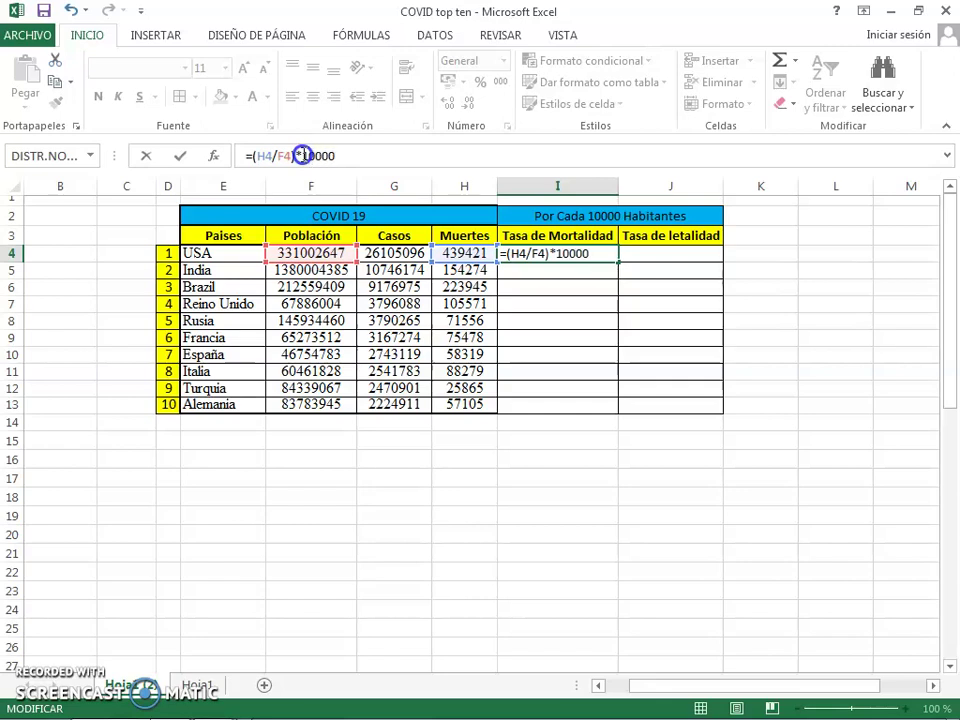
{"action": "key", "text": "Return"}
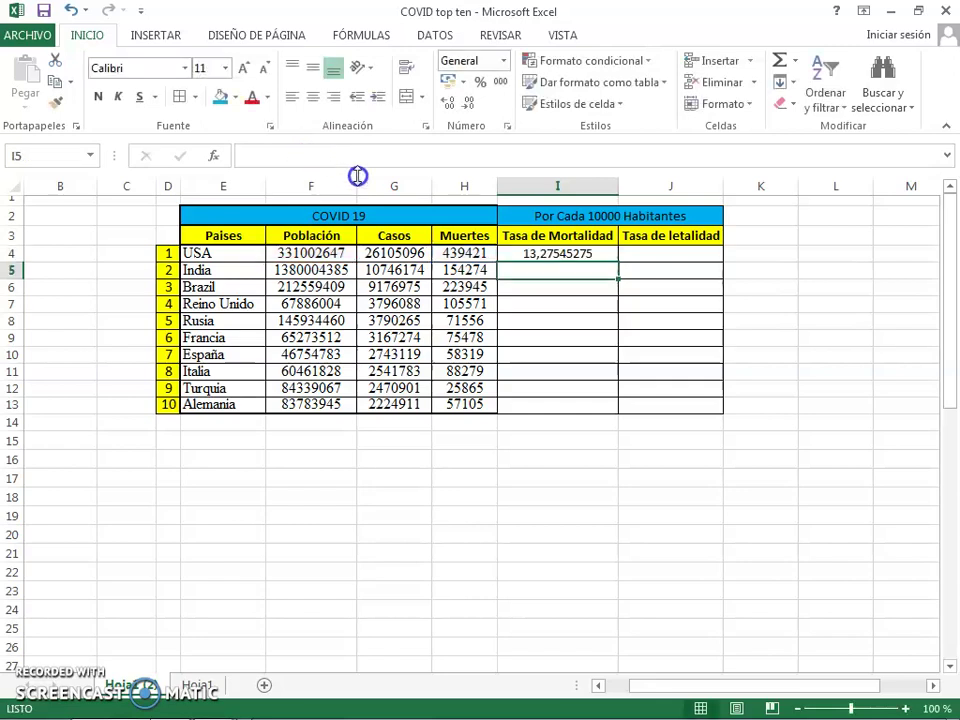
{"action": "left_click", "coordinate": [540, 252]}
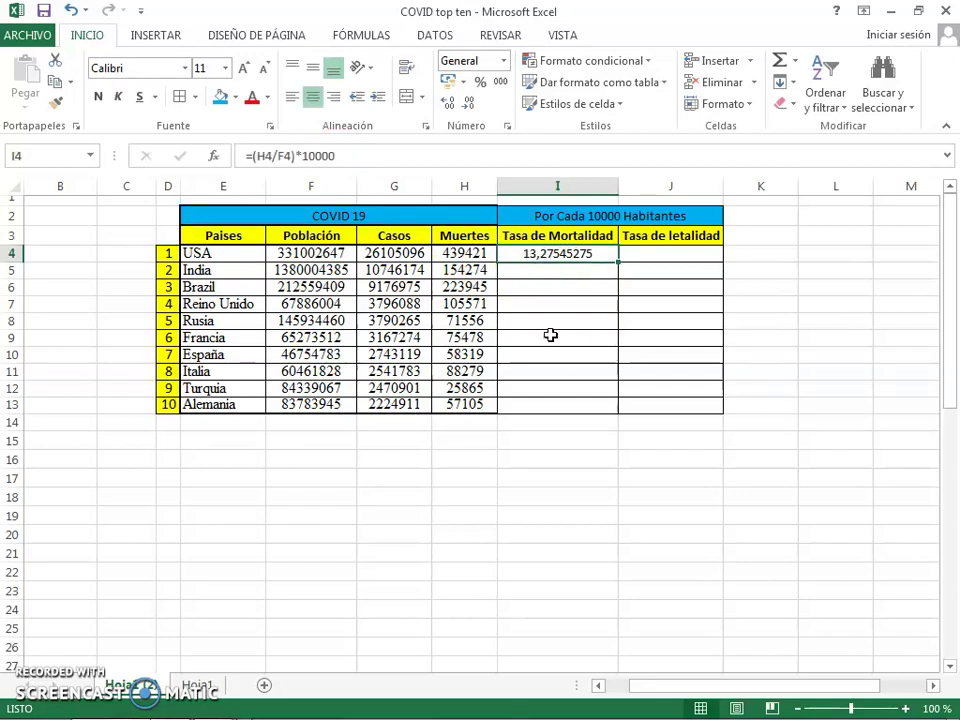
{"action": "left_click", "coordinate": [470, 103]}
{"action": "double_click", "coordinate": [470, 103]}
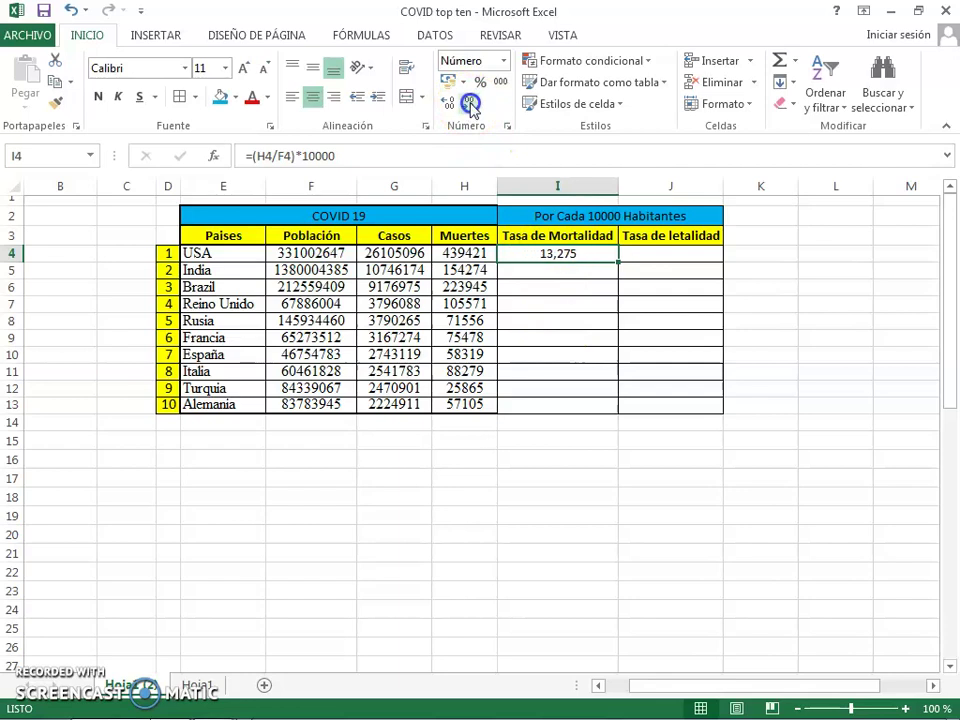
{"action": "left_click", "coordinate": [470, 103]}
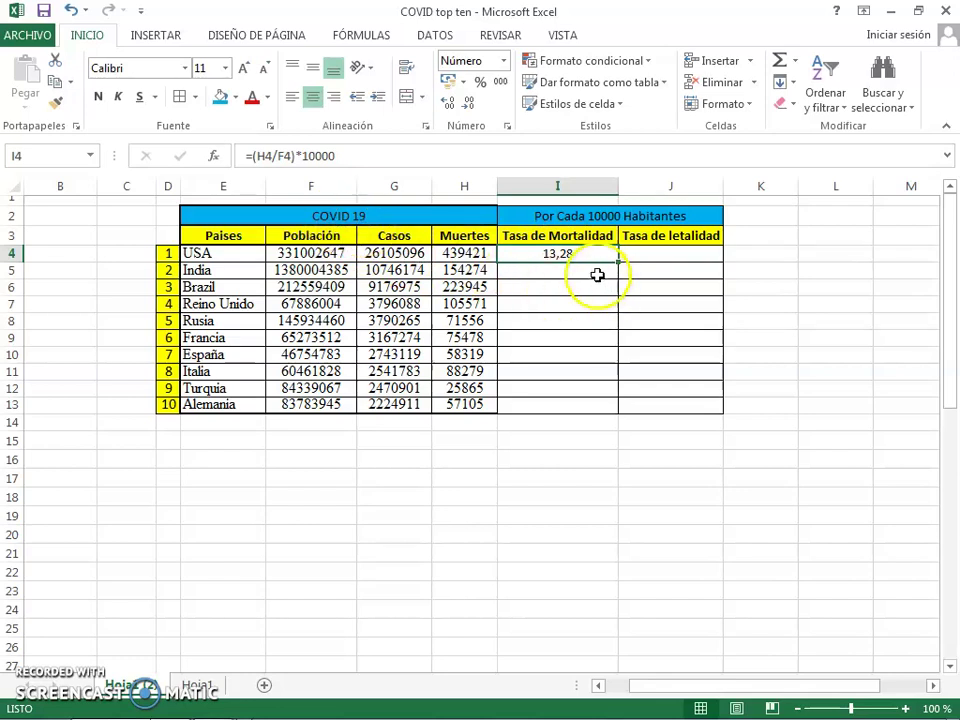
- Fill the mortality formula down to I13 and round all ten rates to whole numbers
{"action": "left_click_drag", "start_coordinate": [619, 263], "coordinate": [617, 408]}
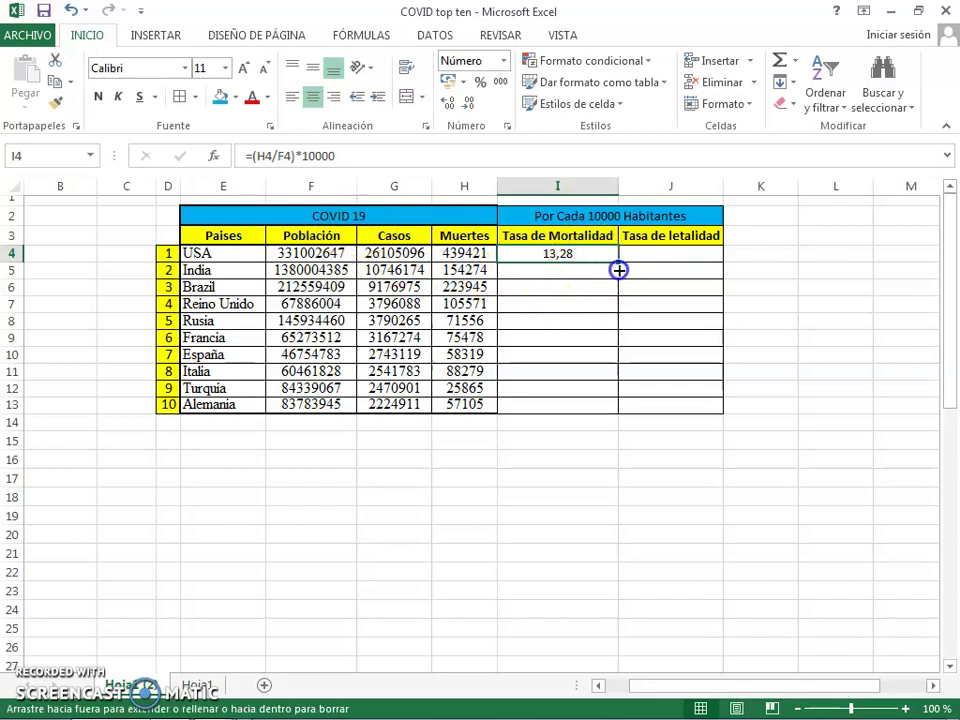
{"action": "left_click", "coordinate": [586, 453]}
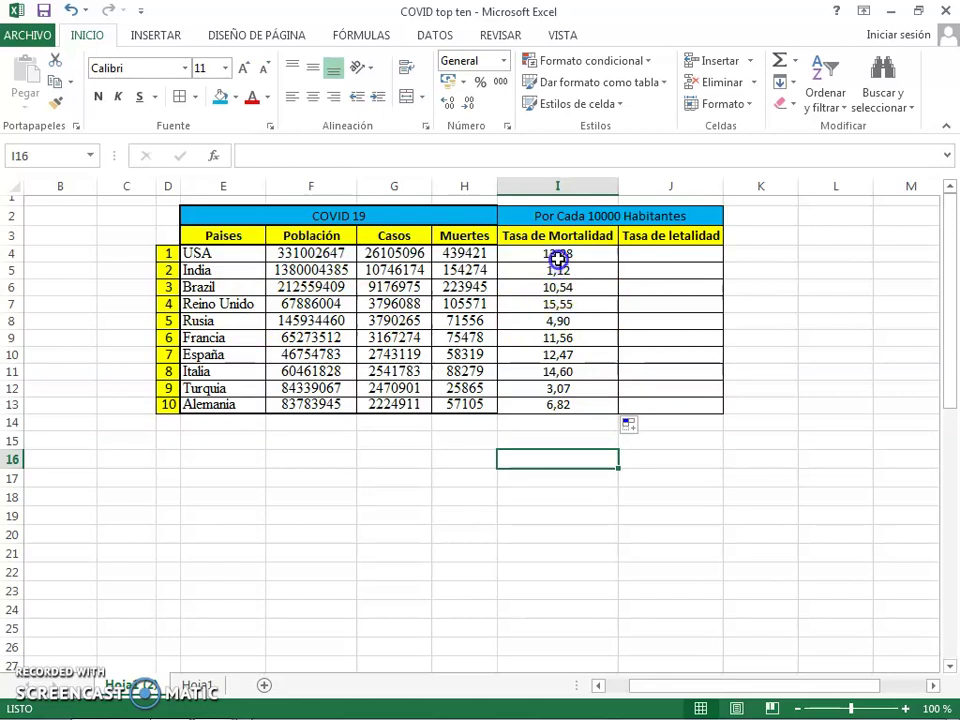
{"action": "left_click_drag", "start_coordinate": [560, 255], "coordinate": [554, 404]}
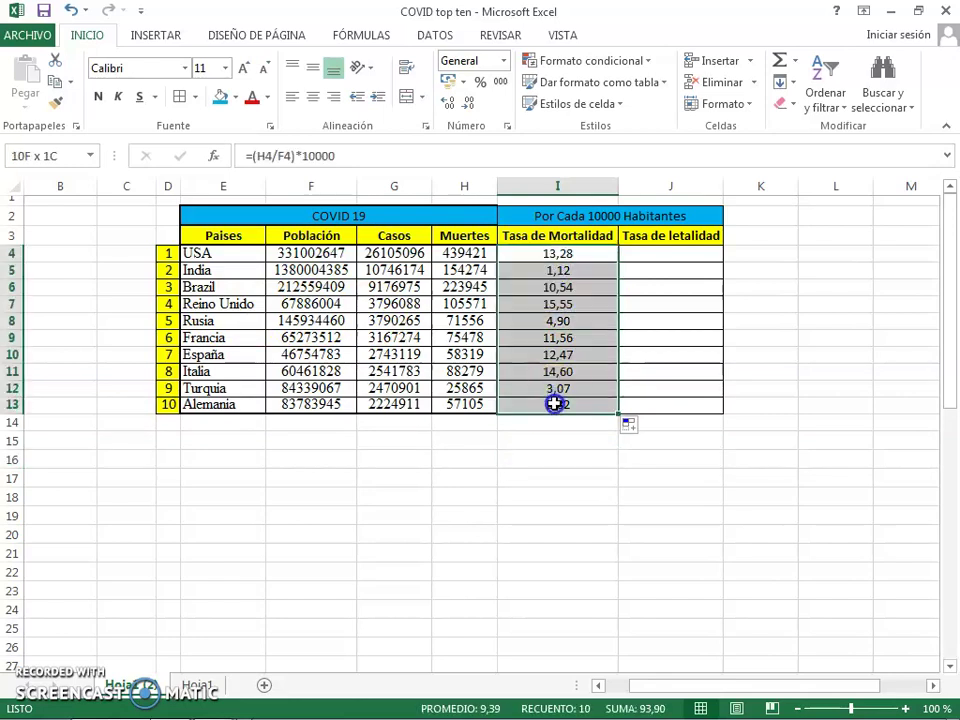
{"action": "left_click", "coordinate": [469, 103]}
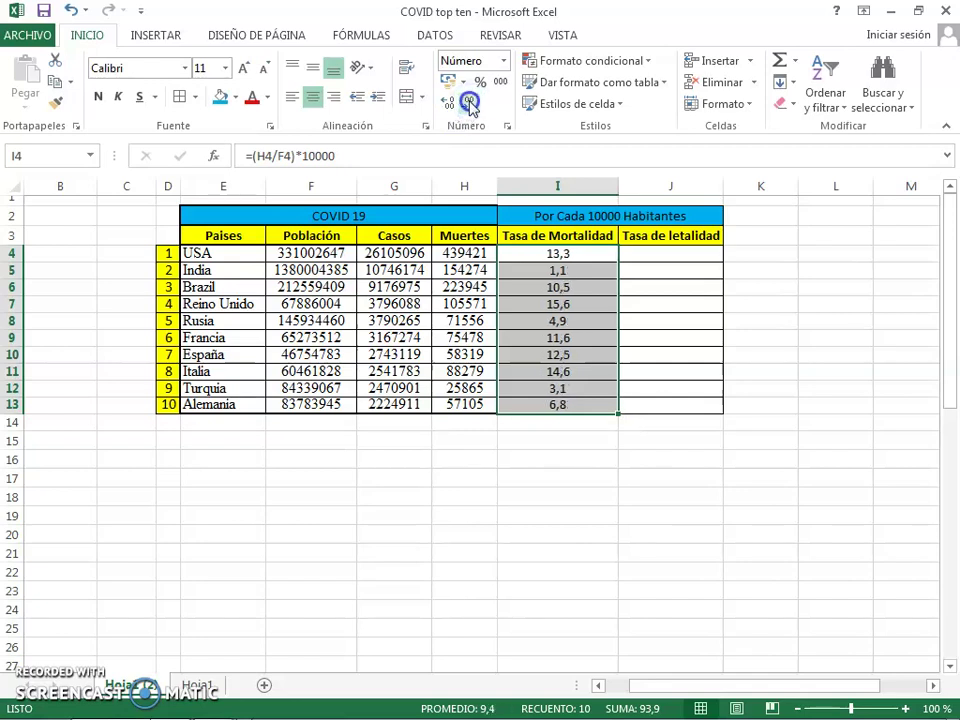
{"action": "left_click", "coordinate": [469, 103]}
{"action": "left_click", "coordinate": [593, 481]}
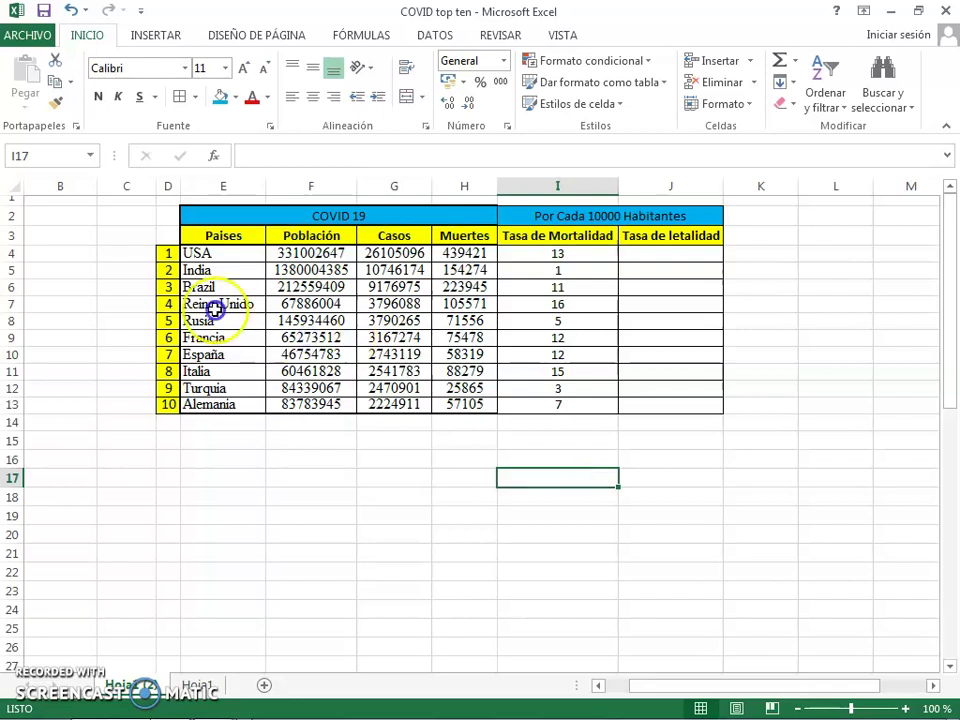
{"action": "left_click", "coordinate": [563, 308]}
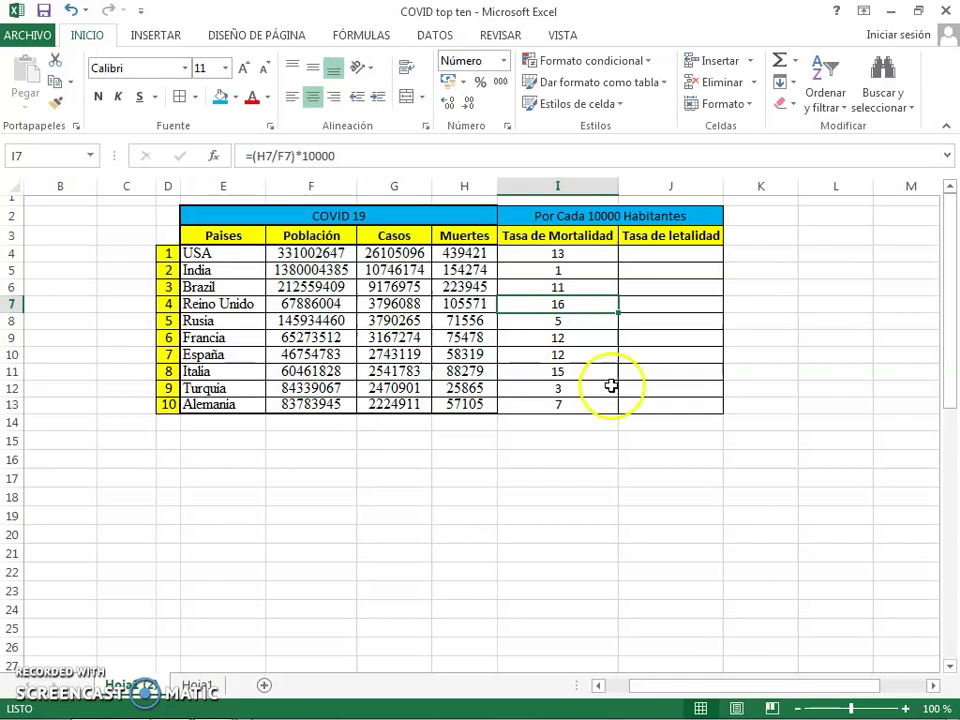
{"action": "left_click", "coordinate": [651, 257]}
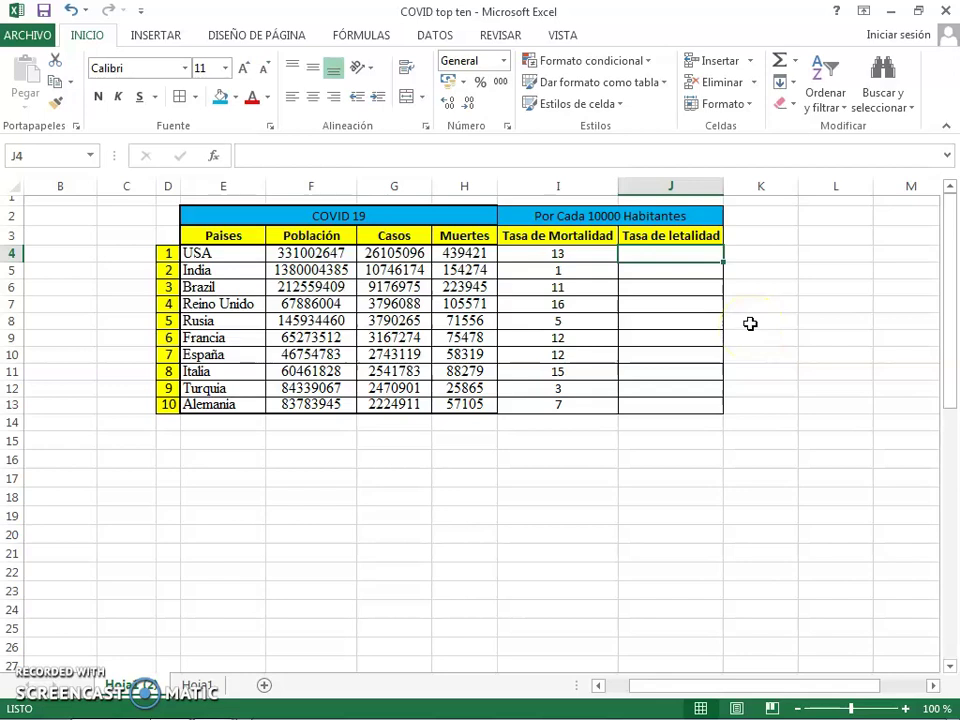
- Enter =(H4/G4)*10000 in J4 for USA's lethality rate, 168,3276706
{"action": "left_click", "coordinate": [280, 155]}
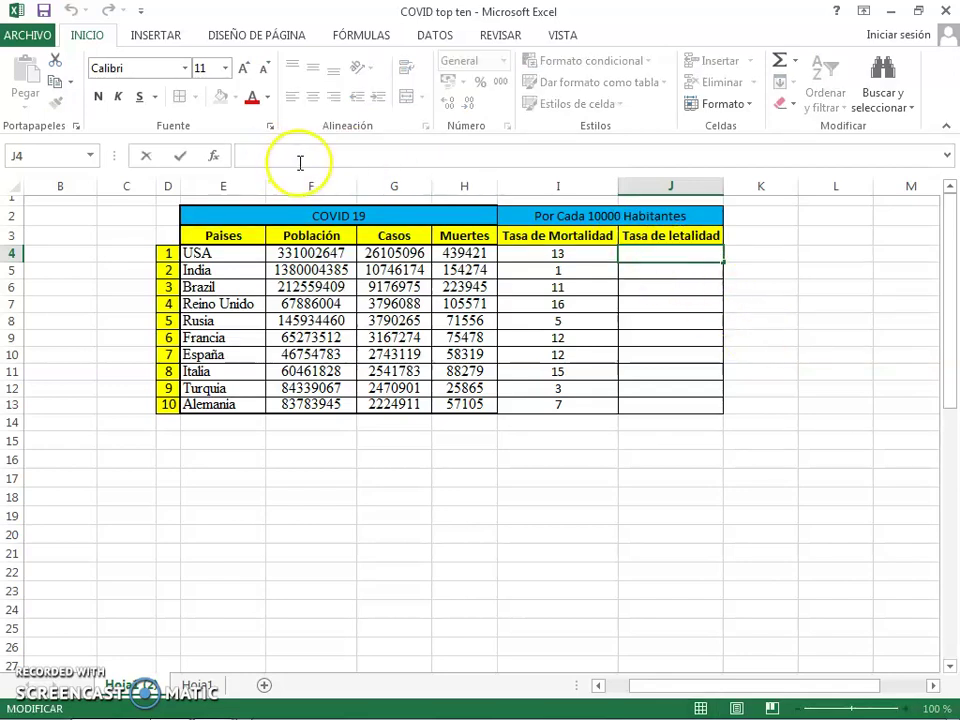
{"action": "type", "text": "="}
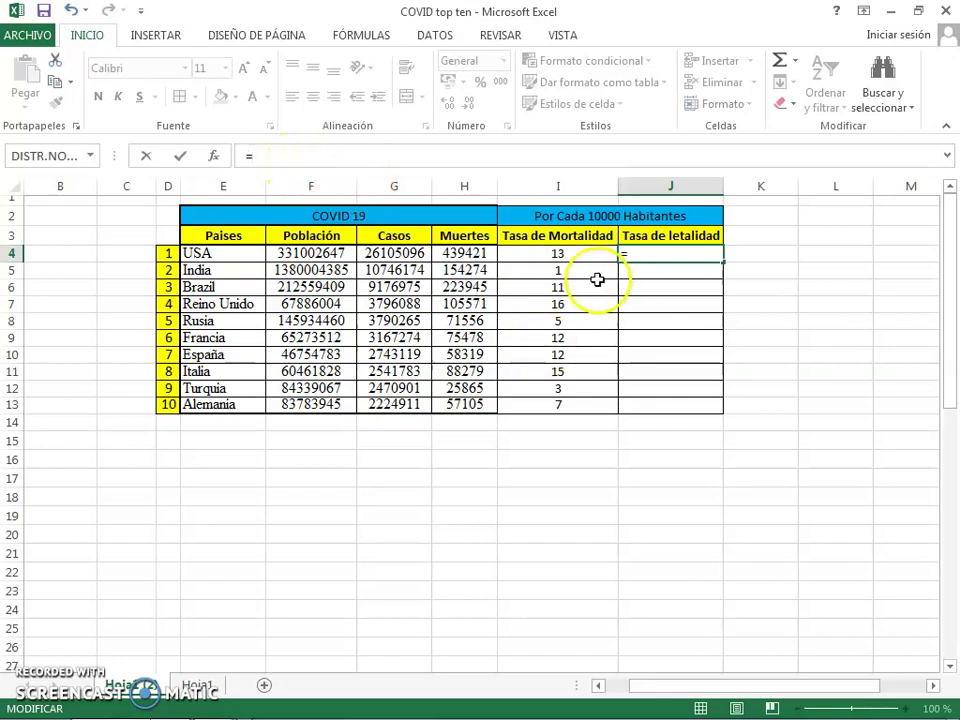
{"action": "left_click", "coordinate": [465, 256]}
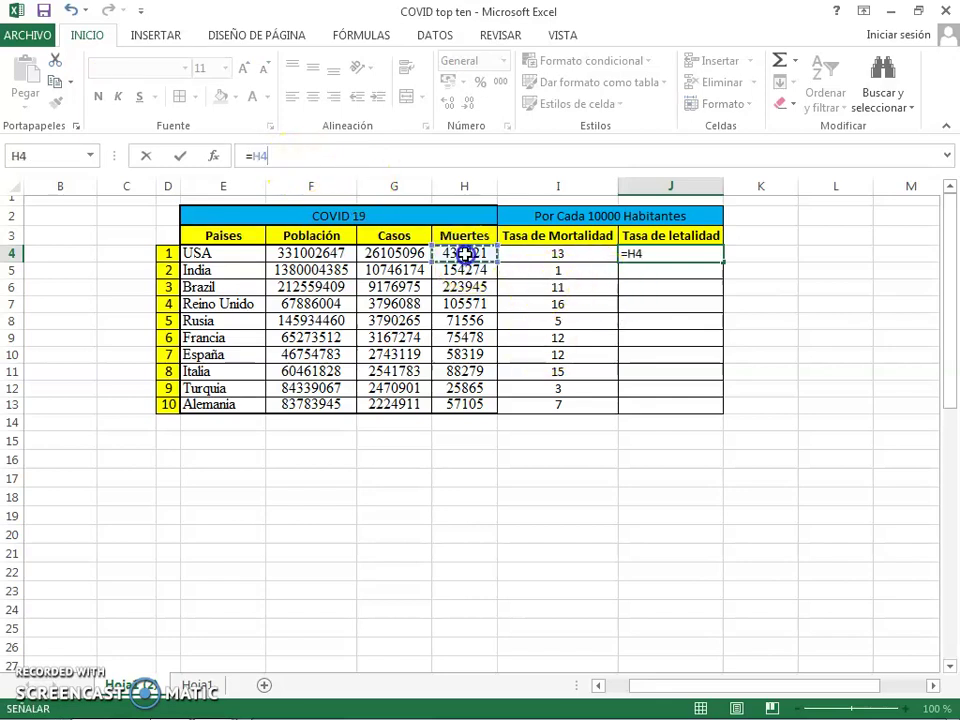
{"action": "type", "text": "/"}
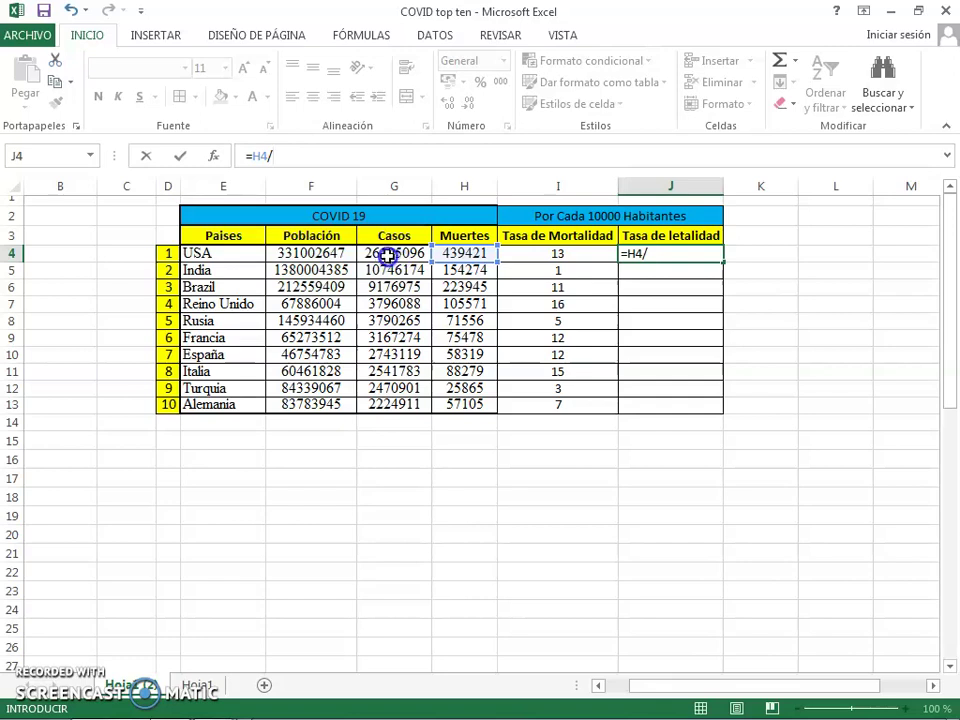
{"action": "left_click", "coordinate": [384, 254]}
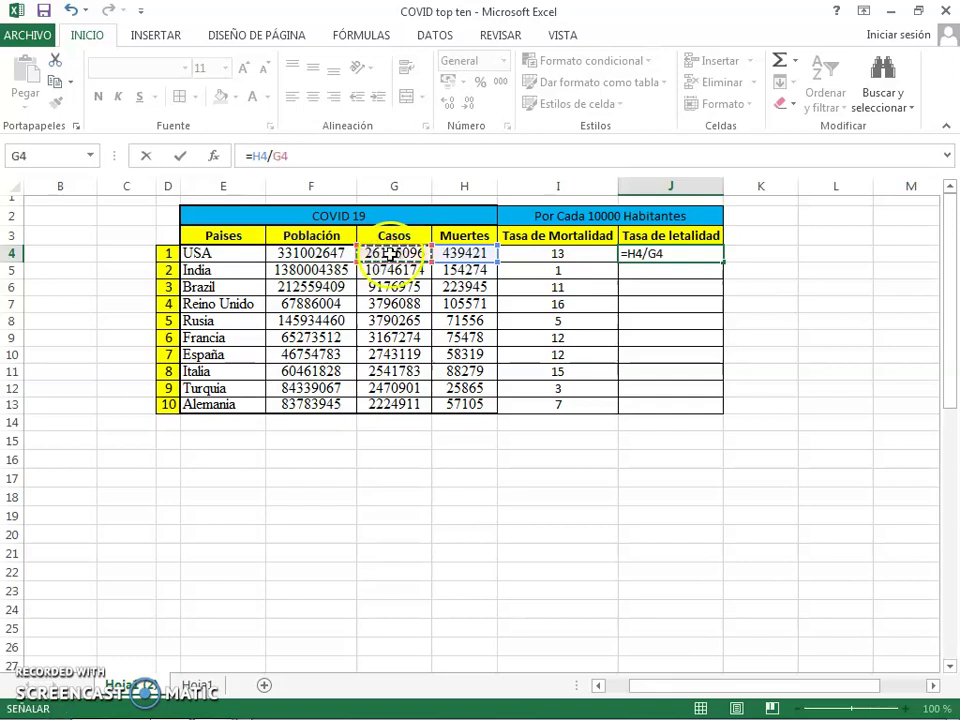
{"action": "left_click", "coordinate": [250, 155]}
{"action": "type", "text": "("}
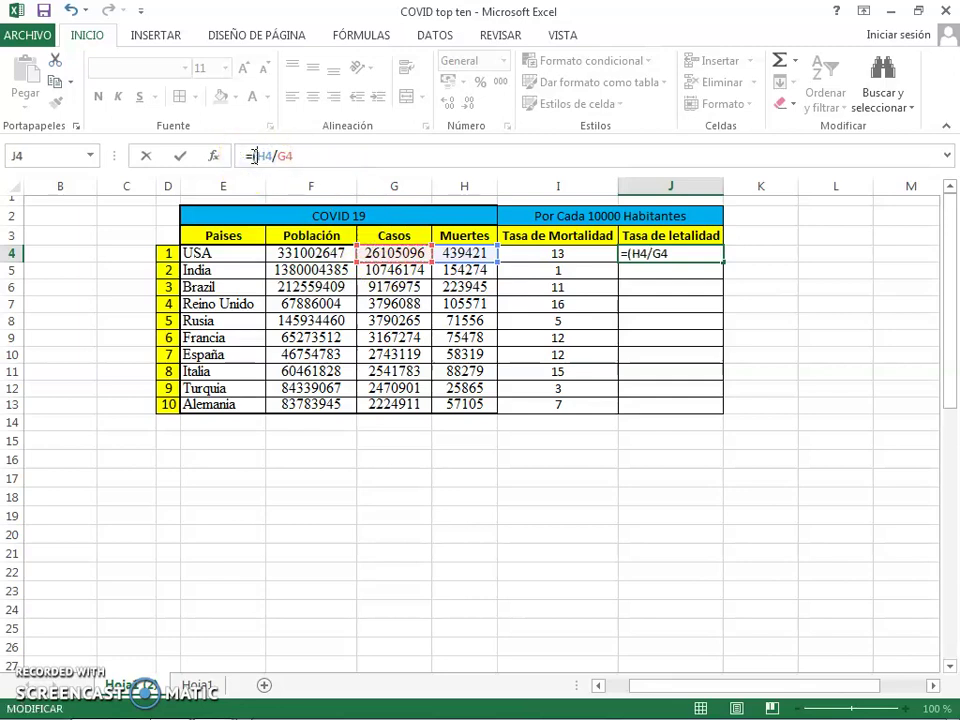
{"action": "left_click", "coordinate": [296, 158]}
{"action": "key", "text": "Return"}
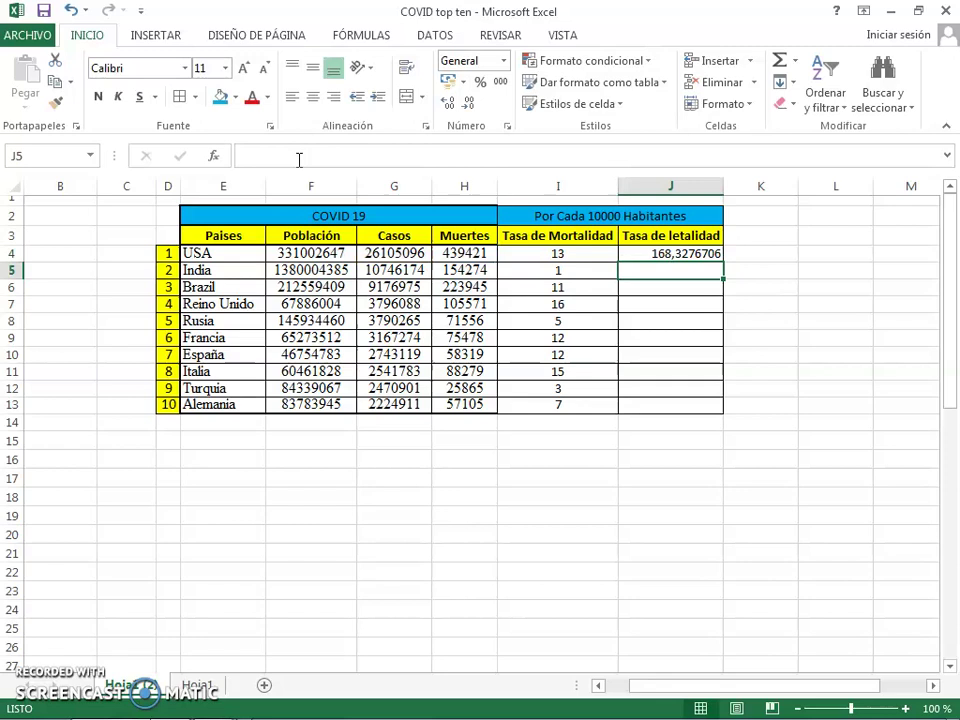
- Round J4 to the whole number 168 and centre the lethality cells J4:J13
{"action": "left_click", "coordinate": [664, 253]}
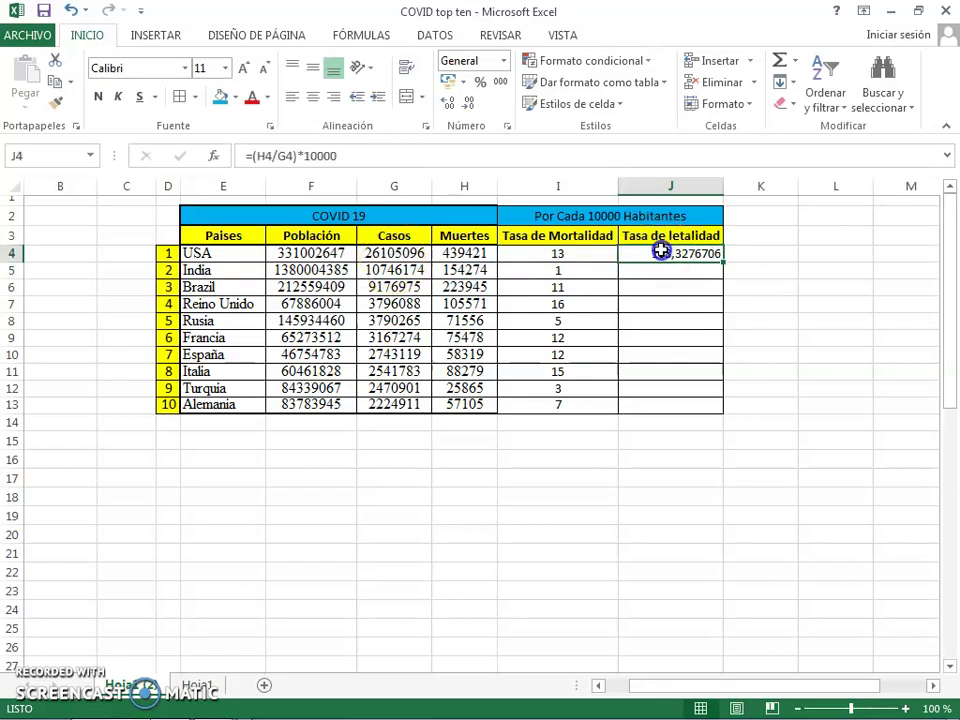
{"action": "left_click", "coordinate": [468, 100]}
{"action": "left_click", "coordinate": [468, 100]}
{"action": "left_click", "coordinate": [468, 100]}
{"action": "left_click", "coordinate": [468, 100]}
{"action": "left_click", "coordinate": [468, 100]}
{"action": "left_click", "coordinate": [468, 100]}
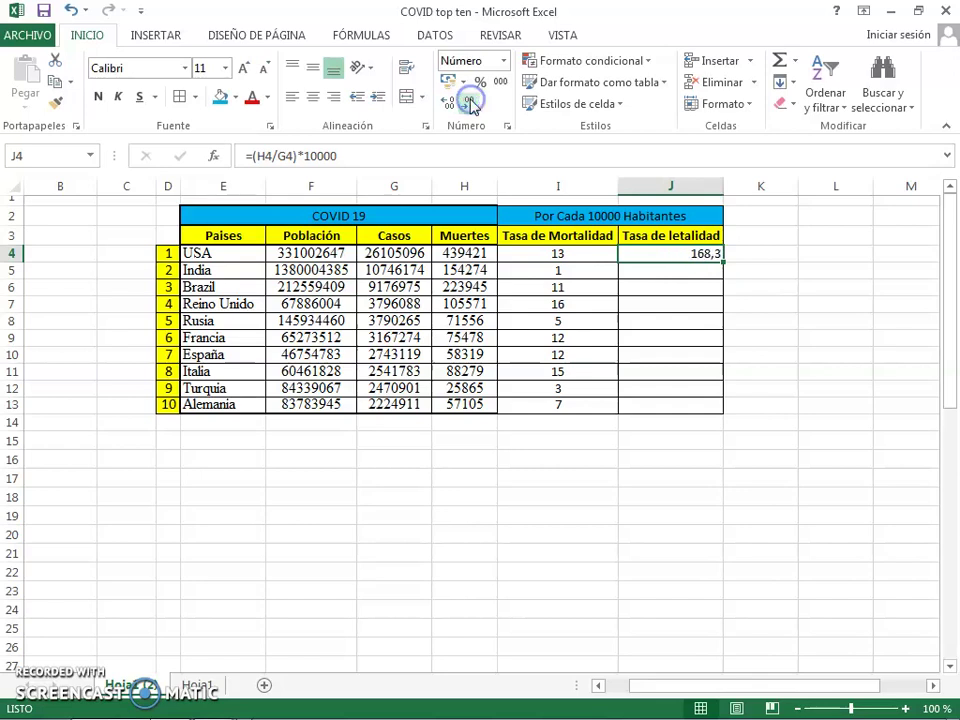
{"action": "left_click", "coordinate": [470, 101]}
{"action": "left_click_drag", "start_coordinate": [703, 253], "coordinate": [676, 405]}
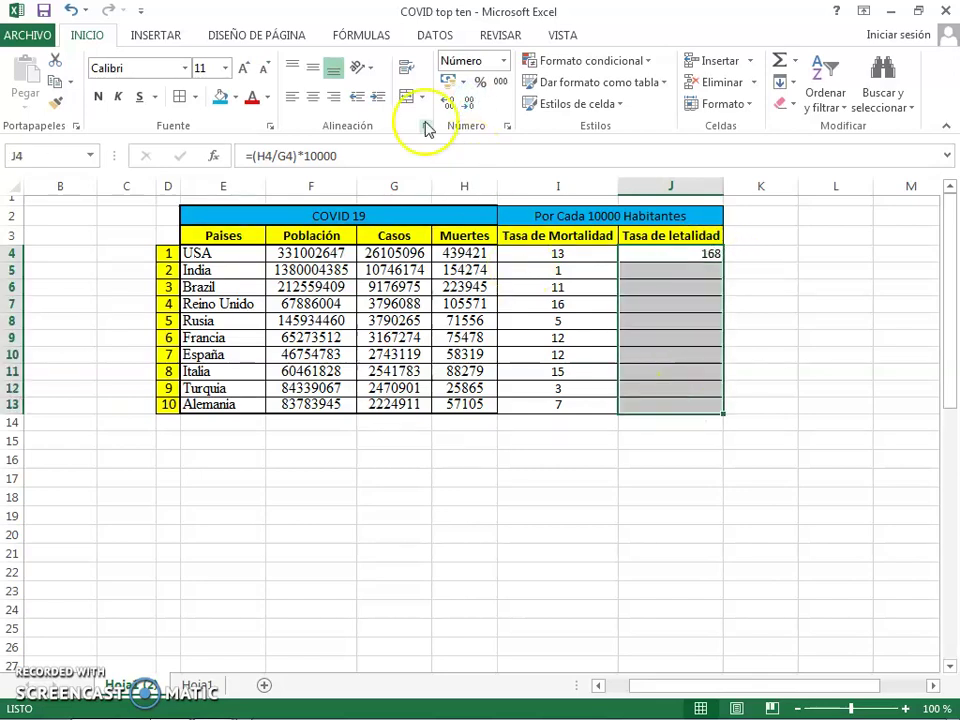
{"action": "left_click", "coordinate": [313, 97]}
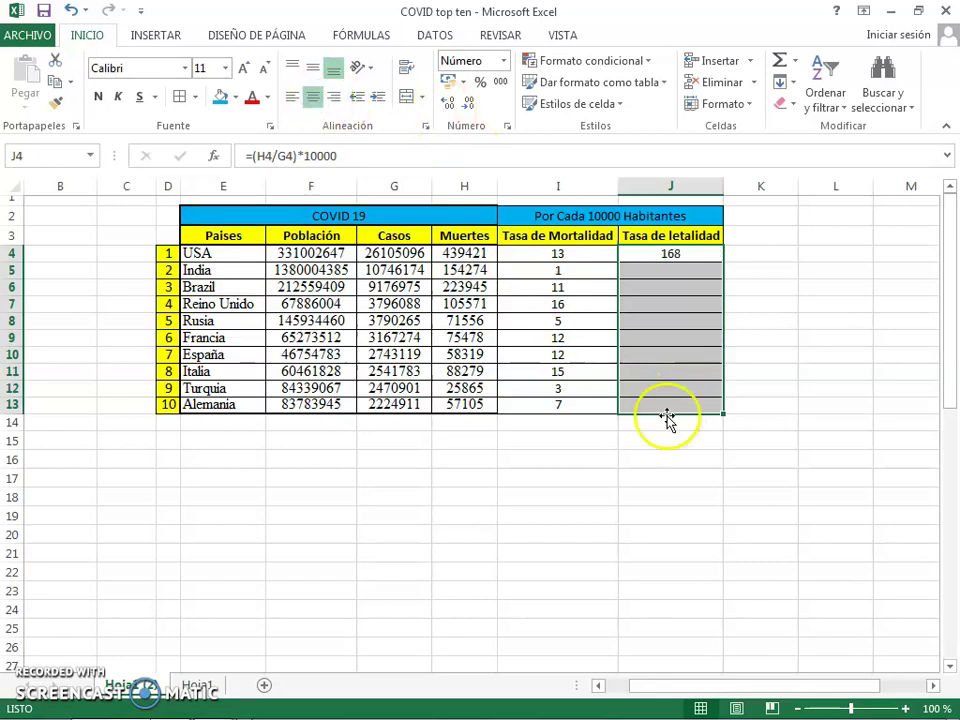
- Copy J4's lethality formula down to J13, giving rates from 105 to 347
{"action": "left_click", "coordinate": [739, 497]}
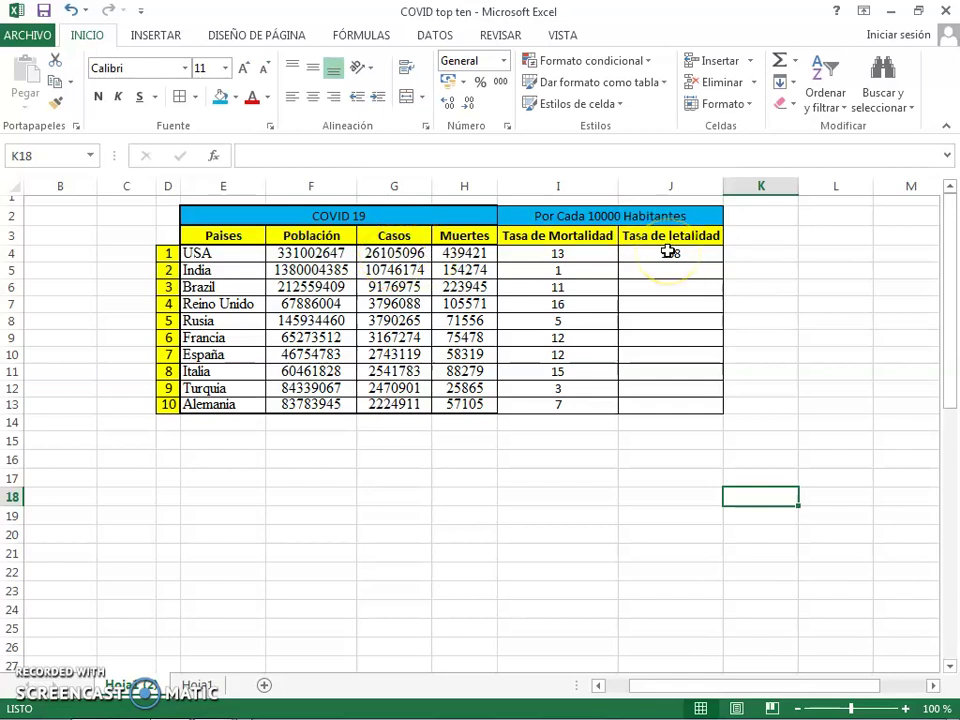
{"action": "left_click", "coordinate": [668, 253]}
{"action": "left_click_drag", "start_coordinate": [723, 262], "coordinate": [723, 412]}
{"action": "left_click", "coordinate": [727, 451]}
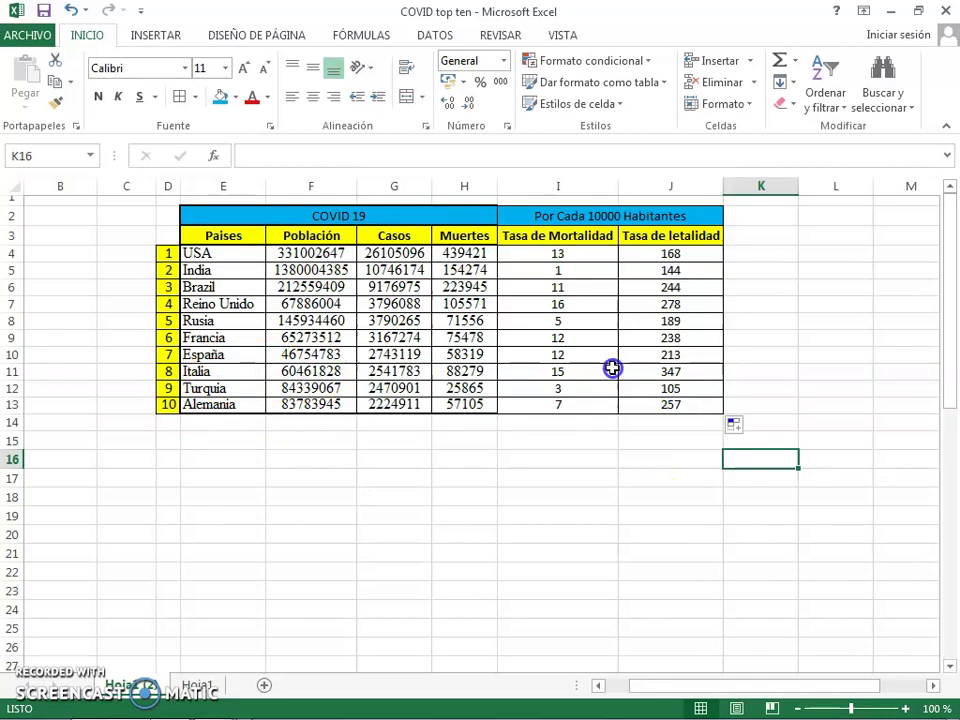
- Add a thick box border around the rate block I4:J13
{"action": "left_click_drag", "start_coordinate": [517, 254], "coordinate": [645, 406]}
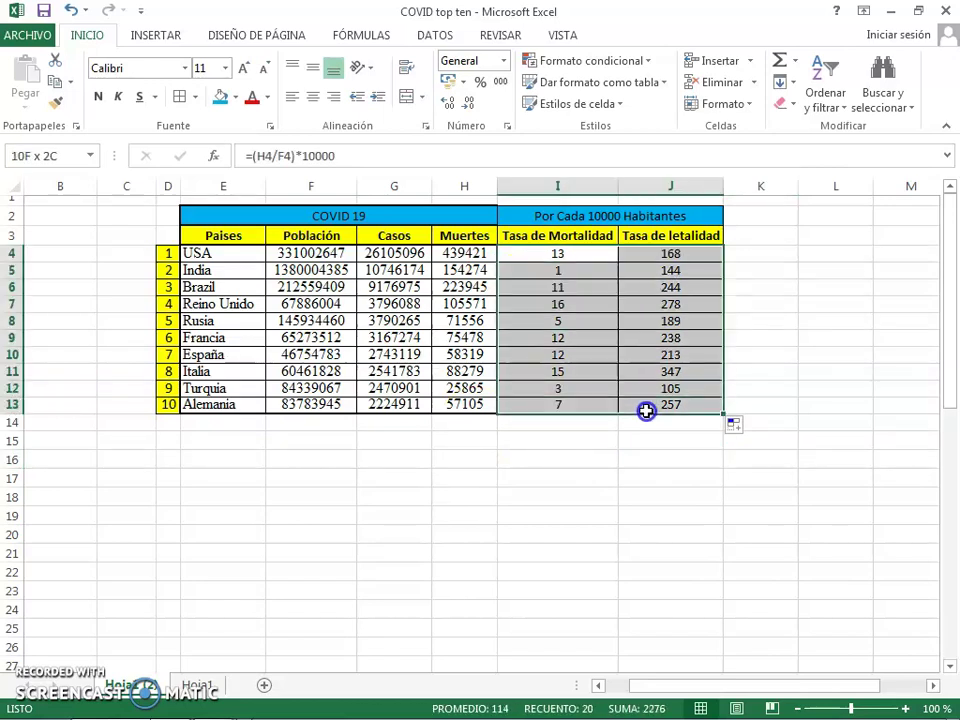
{"action": "left_click", "coordinate": [195, 96]}
{"action": "left_click", "coordinate": [190, 303]}
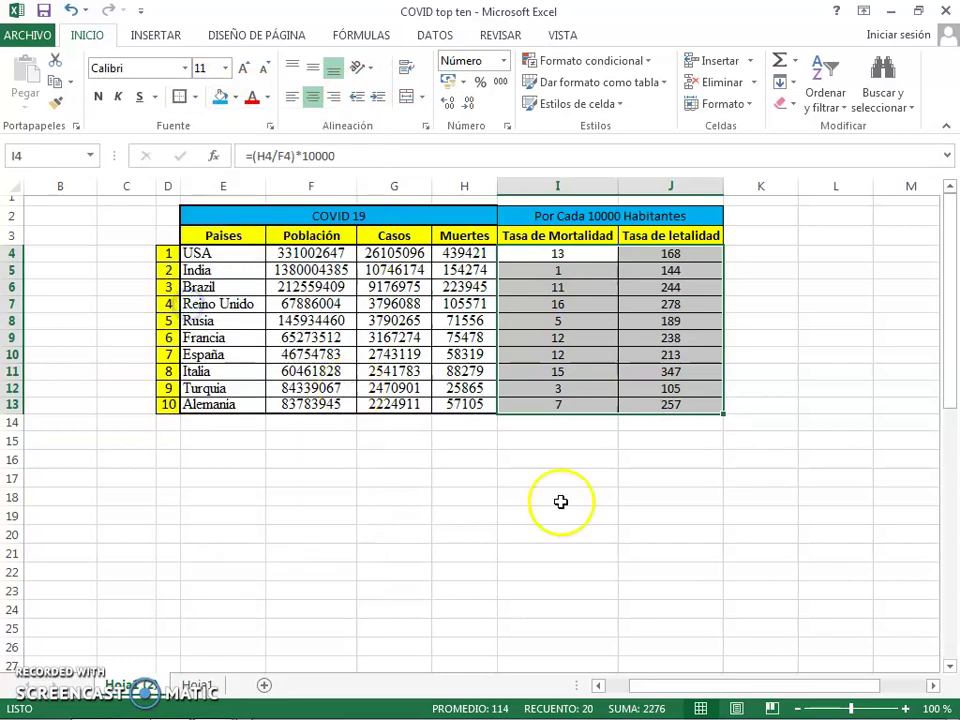
{"action": "left_click", "coordinate": [575, 497]}
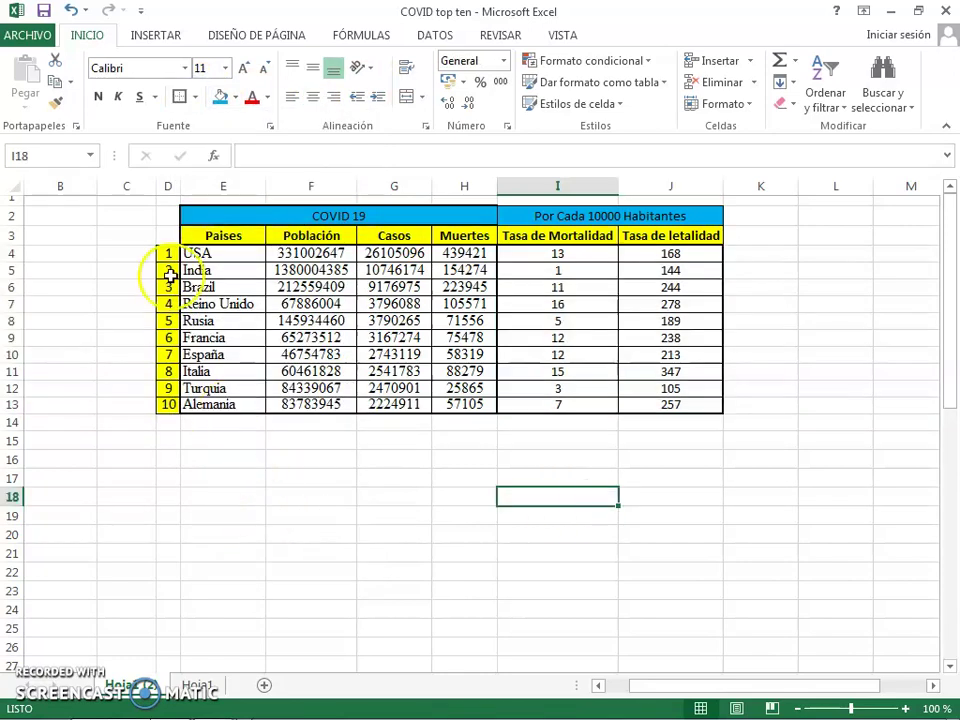
- Select the country names E4:E13 and the mortality rates I4:I13 together as chart data
{"action": "left_click_drag", "start_coordinate": [199, 252], "coordinate": [203, 404]}
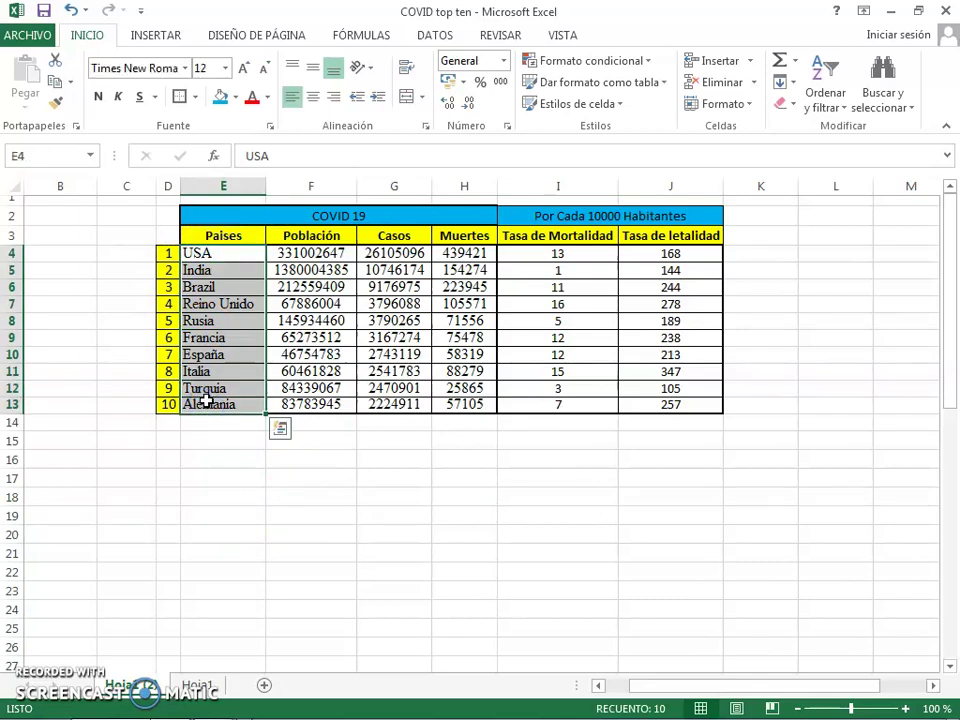
{"action": "left_click", "coordinate": [545, 259], "text": "ctrl"}
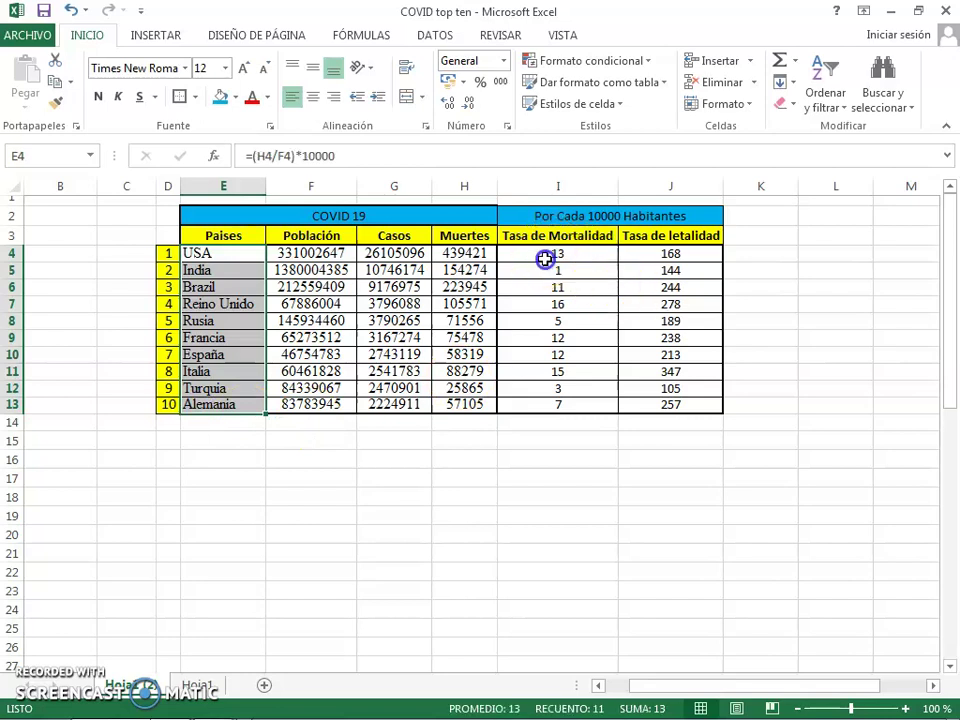
{"action": "left_click_drag", "start_coordinate": [545, 259], "coordinate": [541, 412]}
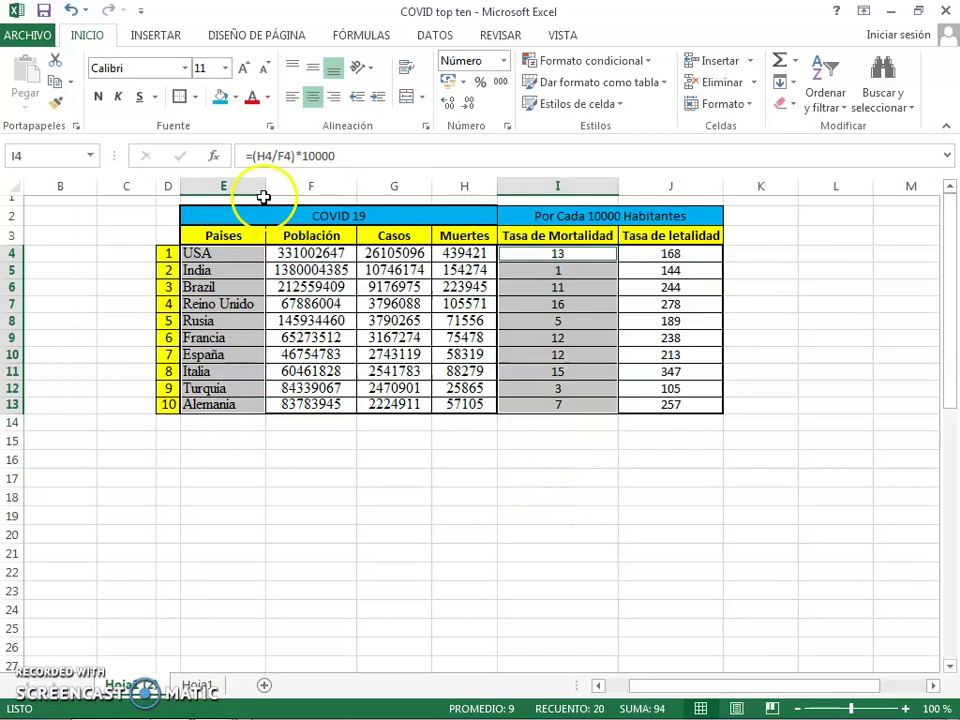
{"action": "left_click", "coordinate": [156, 35]}
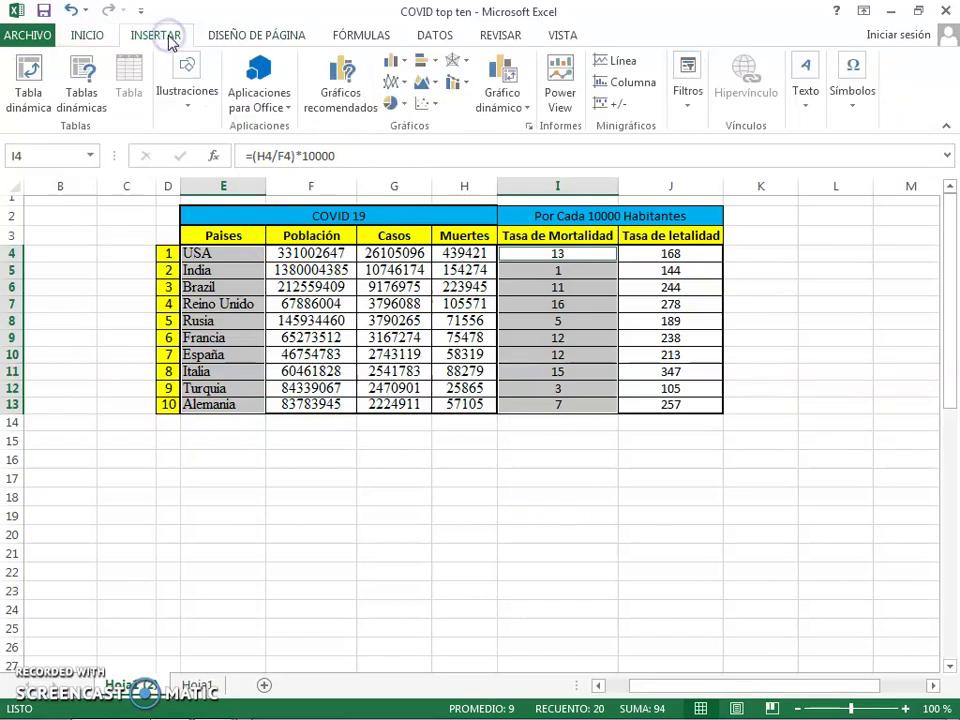
- Insert a clustered column chart of the mortality rates and move it below row 13
{"action": "left_click", "coordinate": [398, 64]}
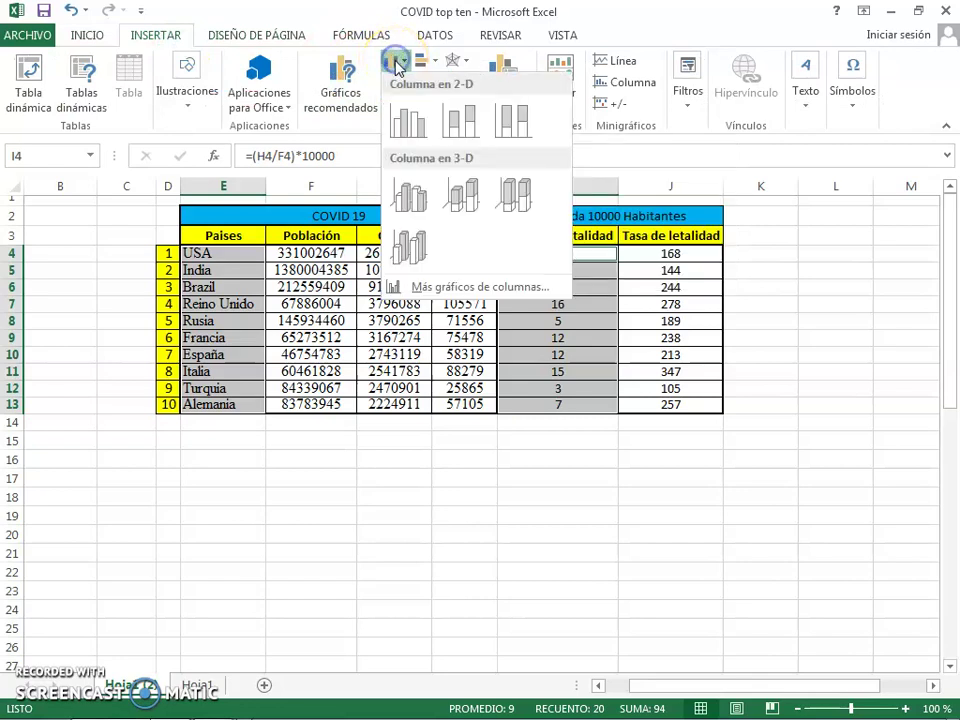
{"action": "left_click", "coordinate": [410, 128]}
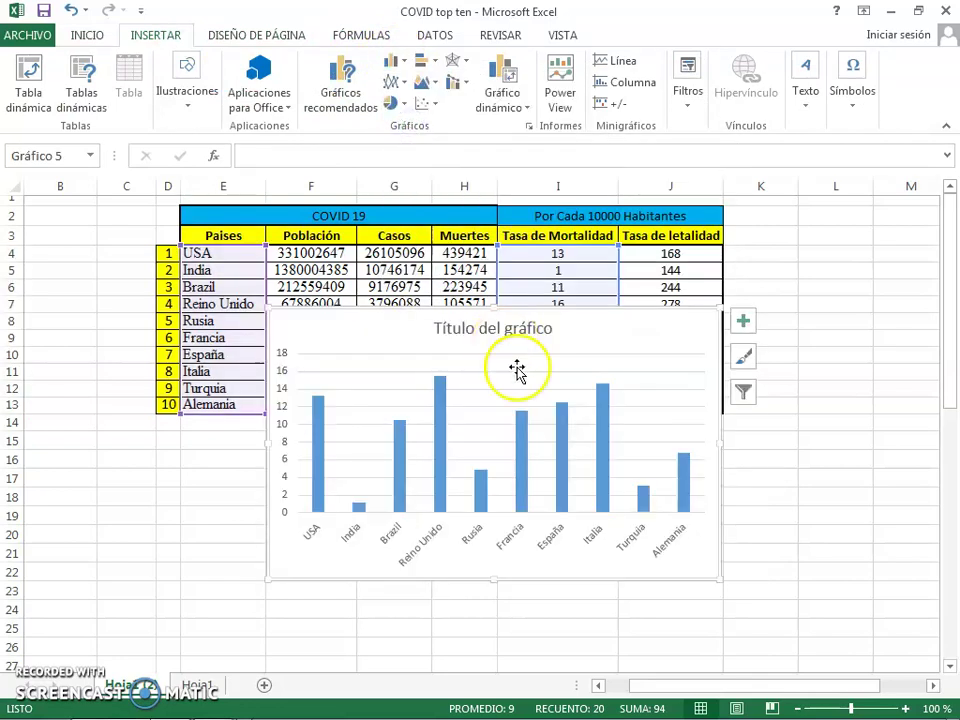
{"action": "mouse_move", "coordinate": [546, 306]}
{"action": "left_mouse_down"}
{"action": "mouse_move", "coordinate": [295, 400]}
{"action": "mouse_move", "coordinate": [311, 397]}
{"action": "left_mouse_up"}
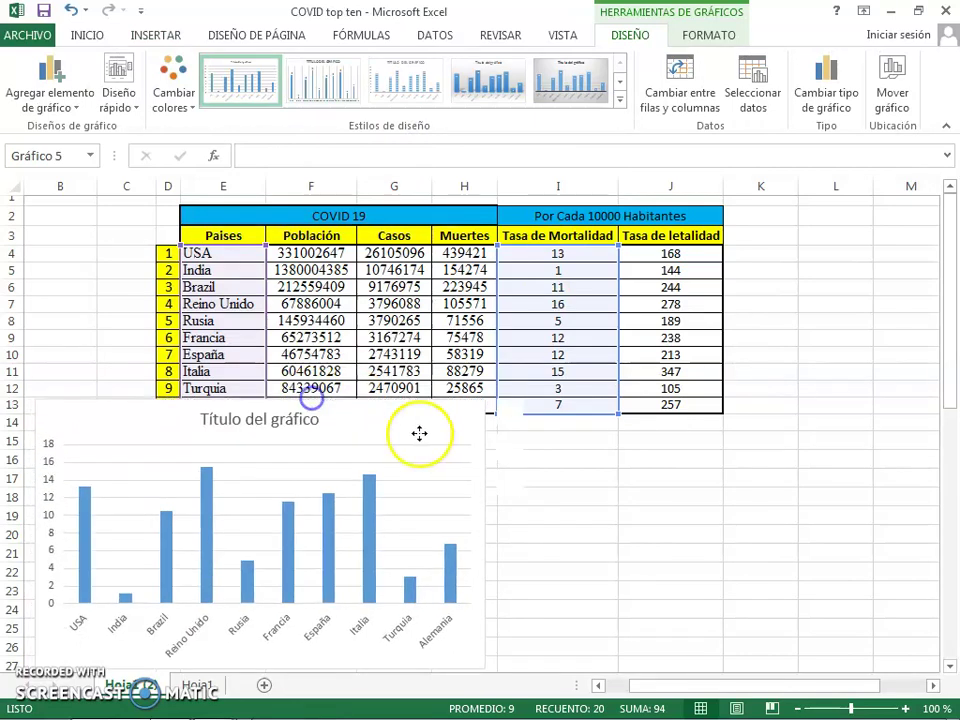
{"action": "scroll", "coordinate": [330, 400], "scroll_direction": "down", "scroll_amount": 1}
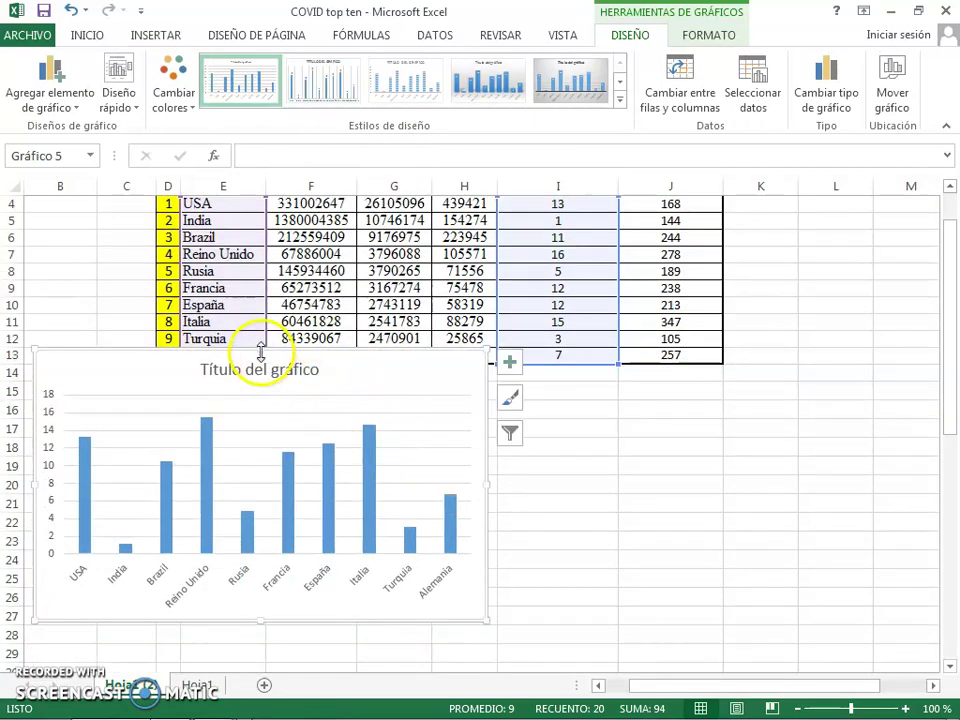
{"action": "left_click_drag", "start_coordinate": [259, 375], "coordinate": [265, 377]}
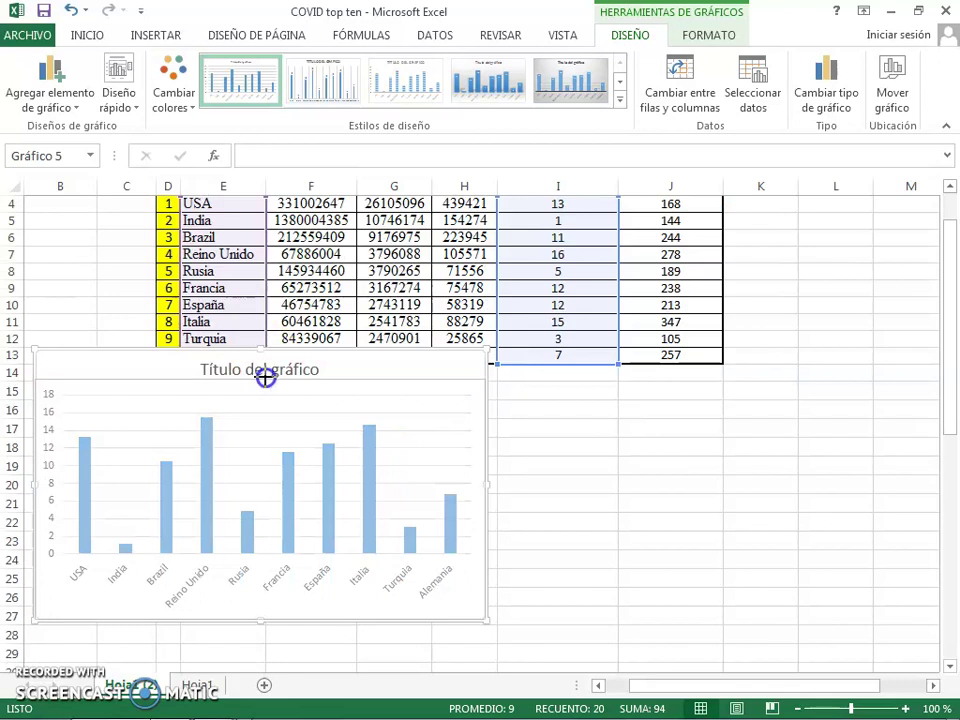
{"action": "left_click", "coordinate": [660, 522]}
{"action": "scroll", "coordinate": [670, 521], "scroll_direction": "up", "scroll_amount": 1}
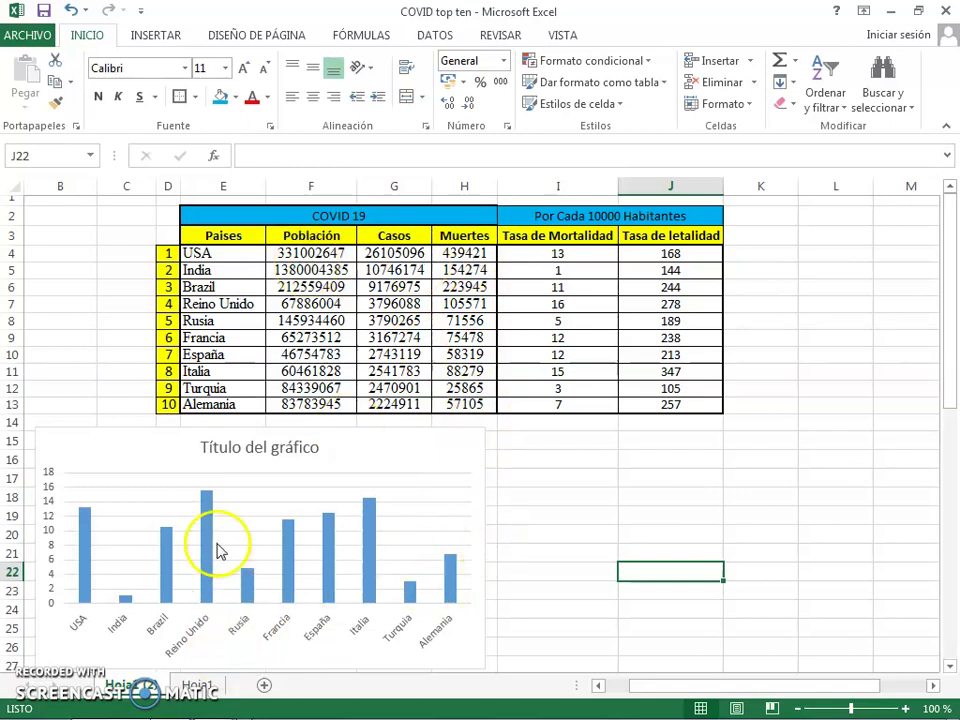
- Replace the placeholder chart title 'Título del gráfico' with 'Tasa de Mortalidad'
{"action": "left_click", "coordinate": [298, 447]}
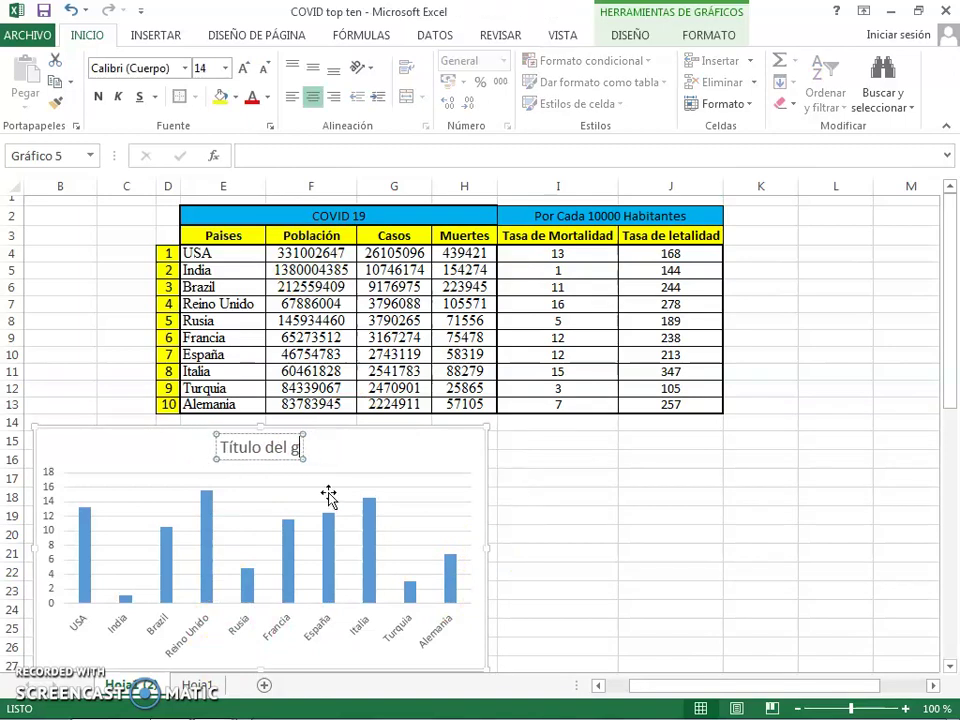
{"action": "key", "text": "BackSpace"}
{"action": "key", "text": "BackSpace"}
{"action": "key", "text": "BackSpace"}
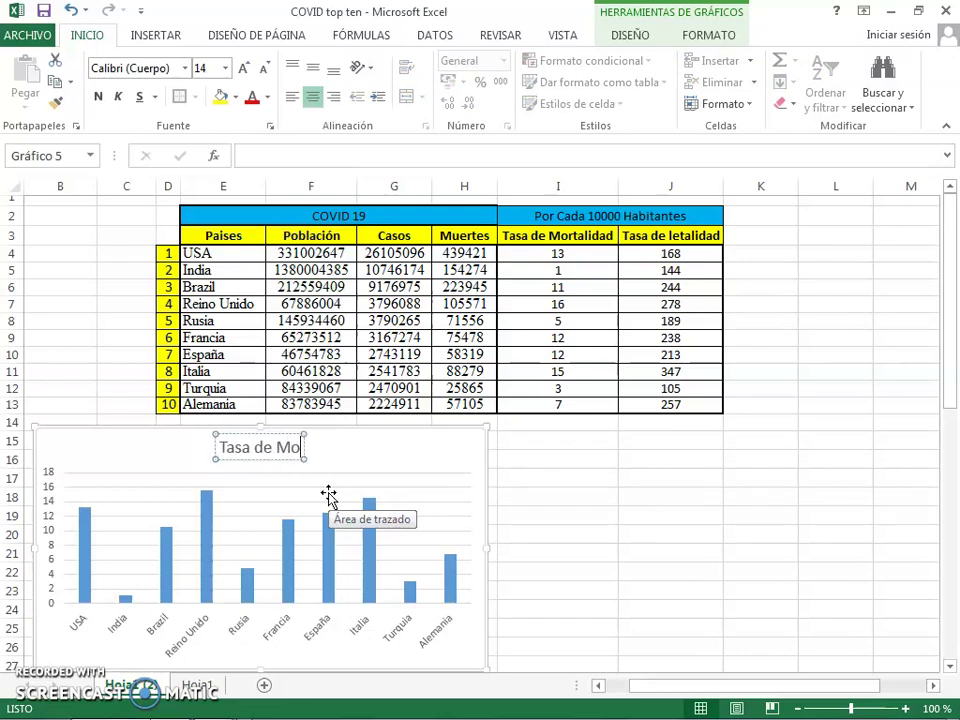
{"action": "type", "text": "rtalidad"}
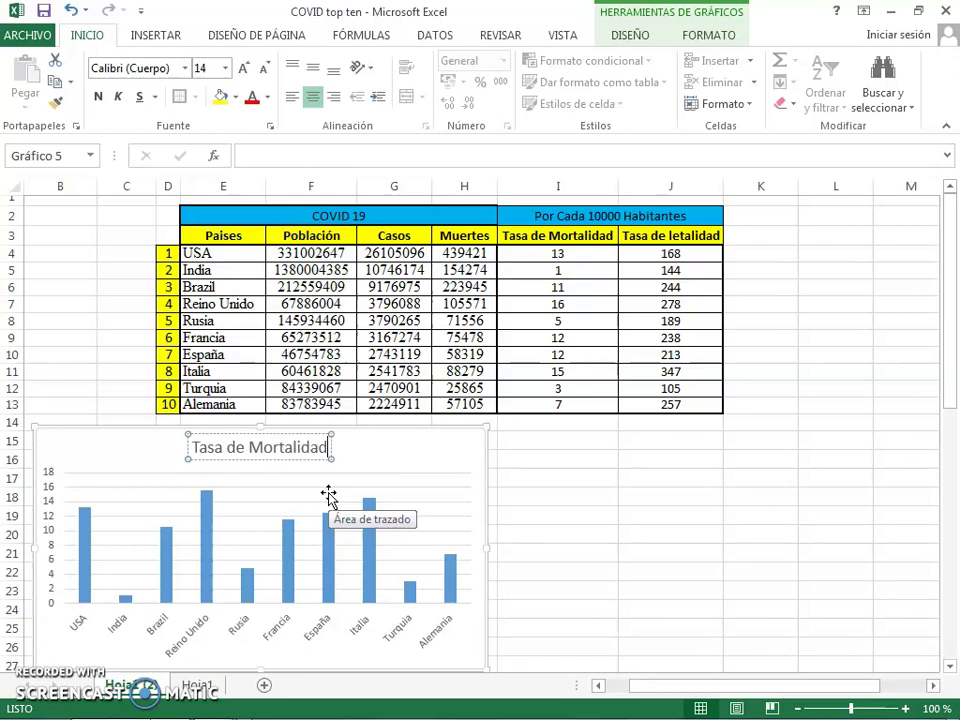
{"action": "left_click_drag", "start_coordinate": [320, 455], "coordinate": [393, 464]}
{"action": "left_click", "coordinate": [393, 463]}
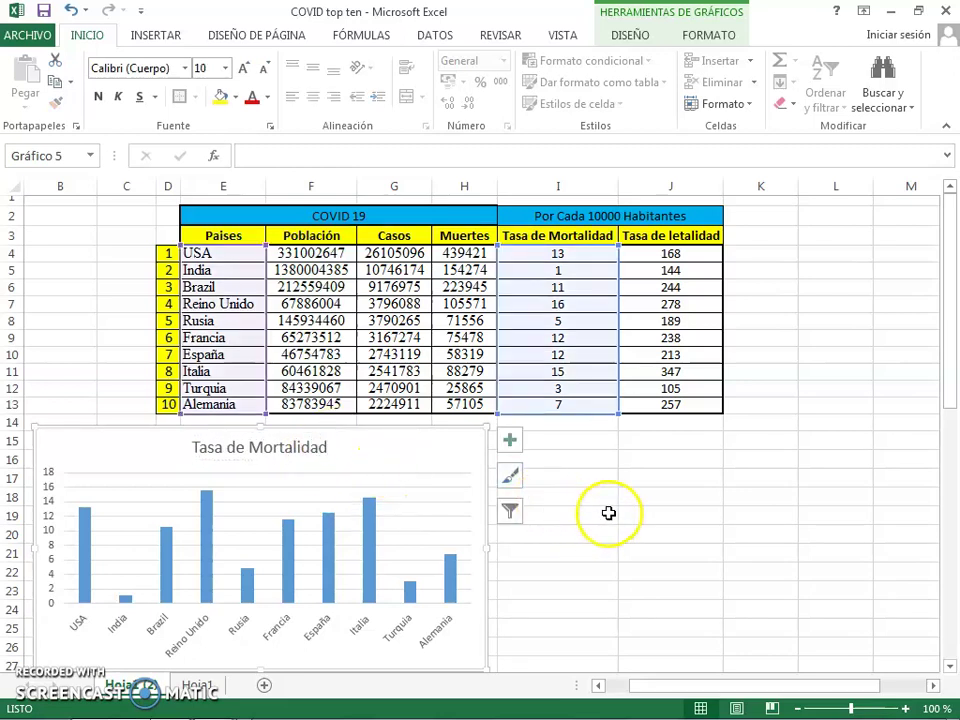
- Select the country names E4:E13 together with the letalidad values J4:J13
{"action": "left_click_drag", "start_coordinate": [212, 254], "coordinate": [212, 409]}
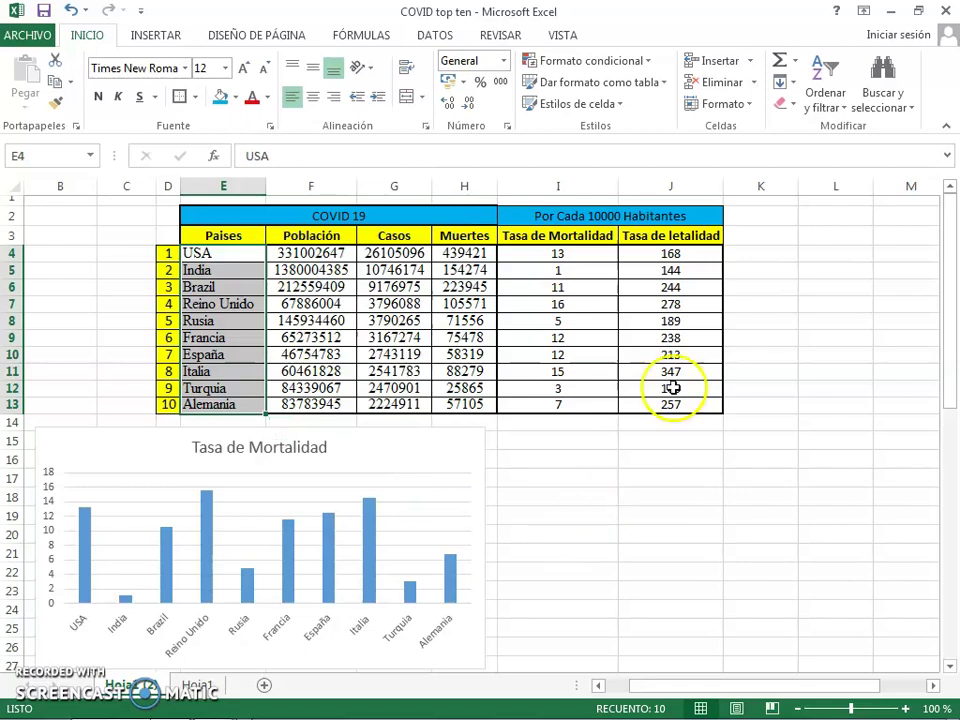
{"action": "left_click", "coordinate": [669, 253], "text": "ctrl"}
{"action": "left_click_drag", "start_coordinate": [668, 278], "coordinate": [671, 405]}
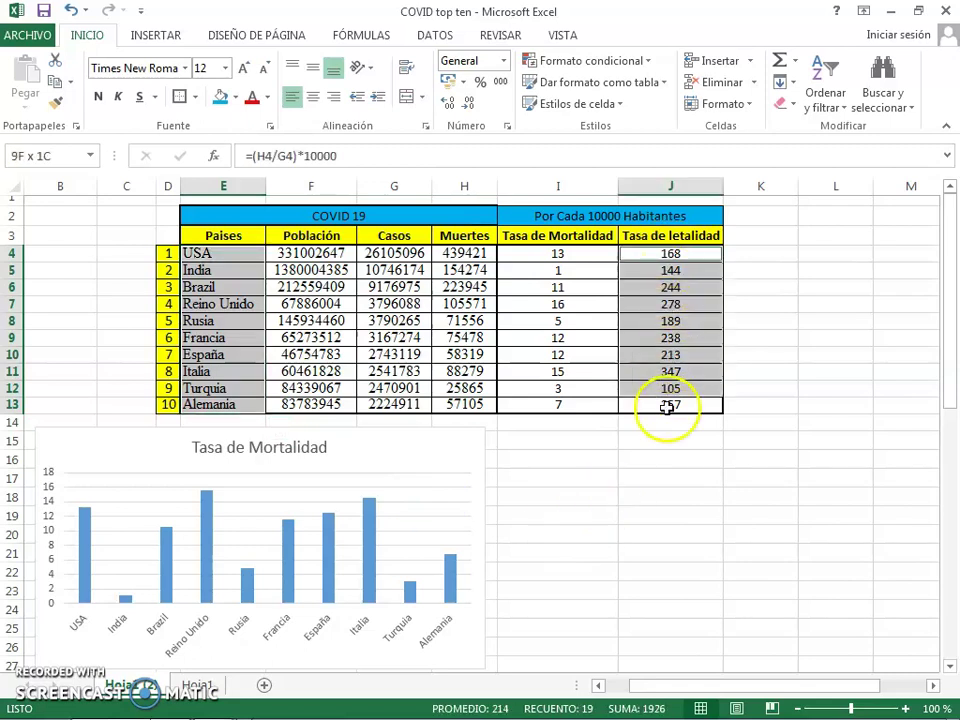
- Insert a clustered column chart of that selection and move it off the table
{"action": "left_click", "coordinate": [152, 36]}
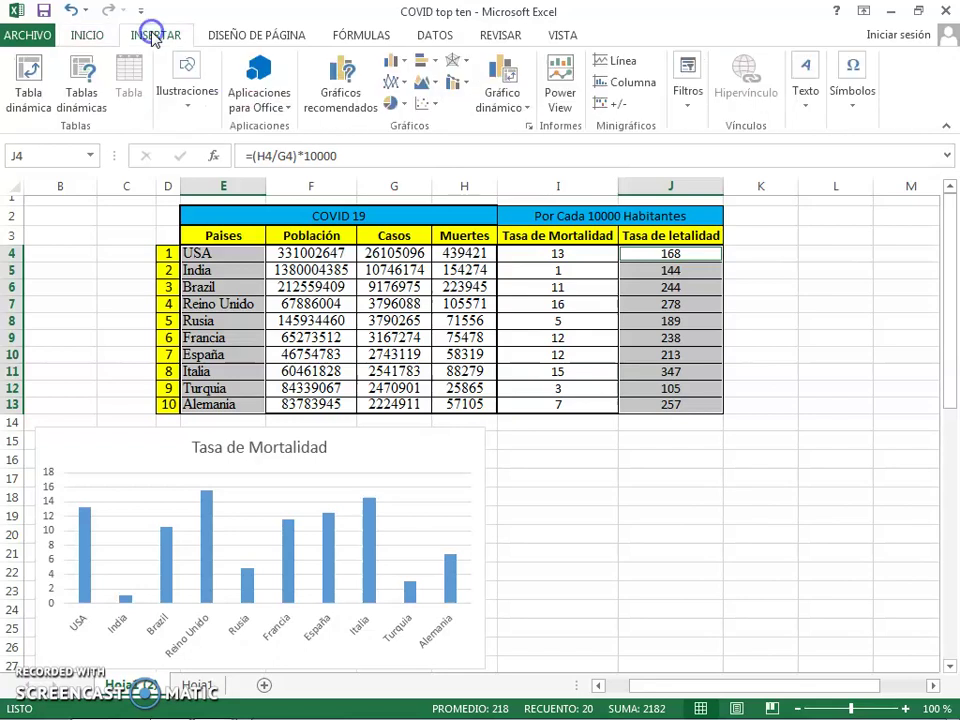
{"action": "left_click", "coordinate": [393, 65]}
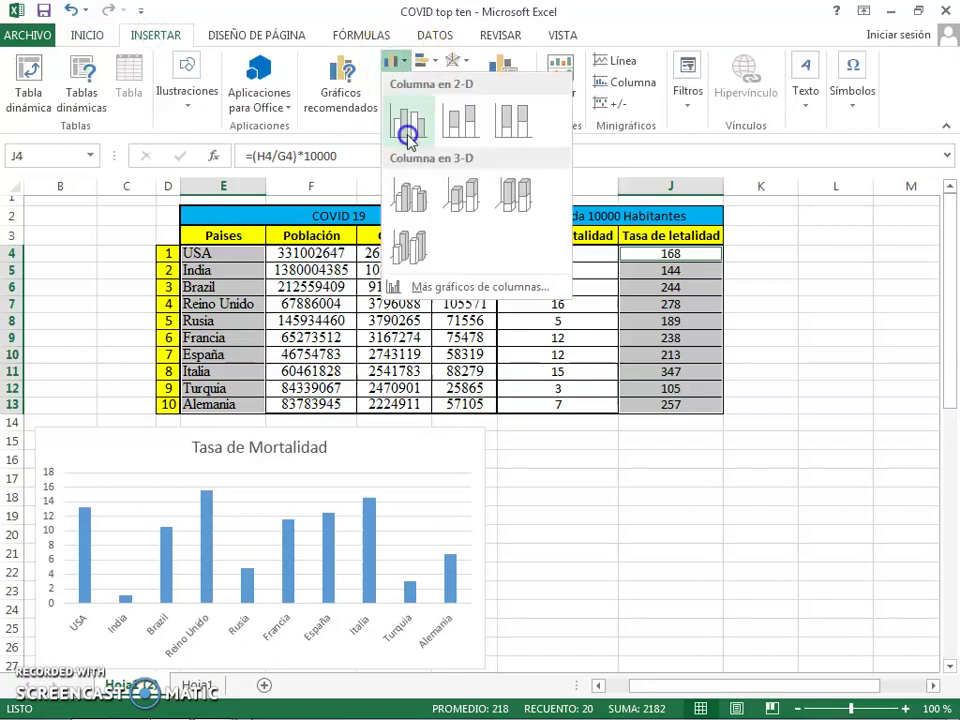
{"action": "left_click", "coordinate": [408, 124]}
{"action": "mouse_move", "coordinate": [514, 326]}
{"action": "left_mouse_down"}
{"action": "mouse_move", "coordinate": [514, 381]}
{"action": "mouse_move", "coordinate": [655, 448]}
{"action": "mouse_move", "coordinate": [738, 411]}
{"action": "left_mouse_up"}
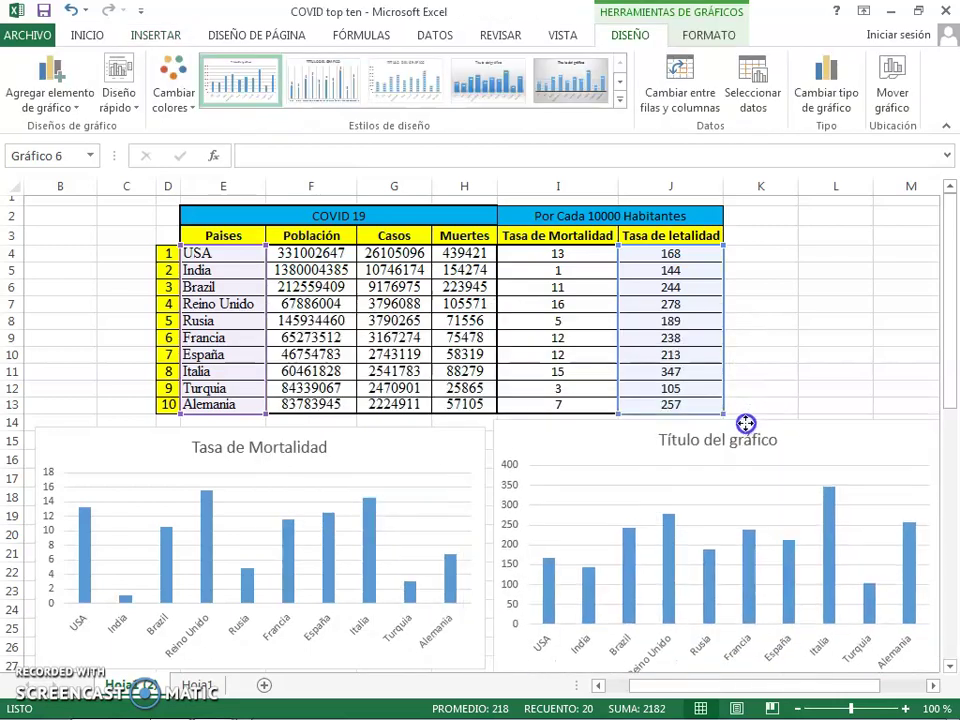
- Place the new chart beside the Mortalidad chart and shorten it to the same height
{"action": "left_click_drag", "start_coordinate": [738, 411], "coordinate": [743, 429]}
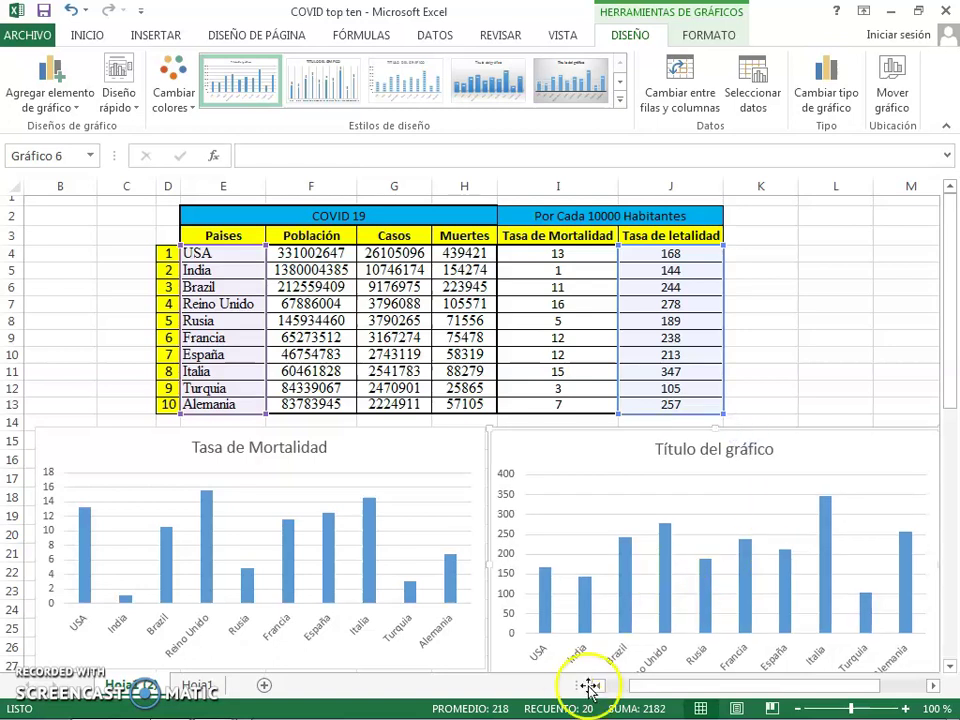
{"action": "left_click_drag", "start_coordinate": [645, 687], "coordinate": [677, 686]}
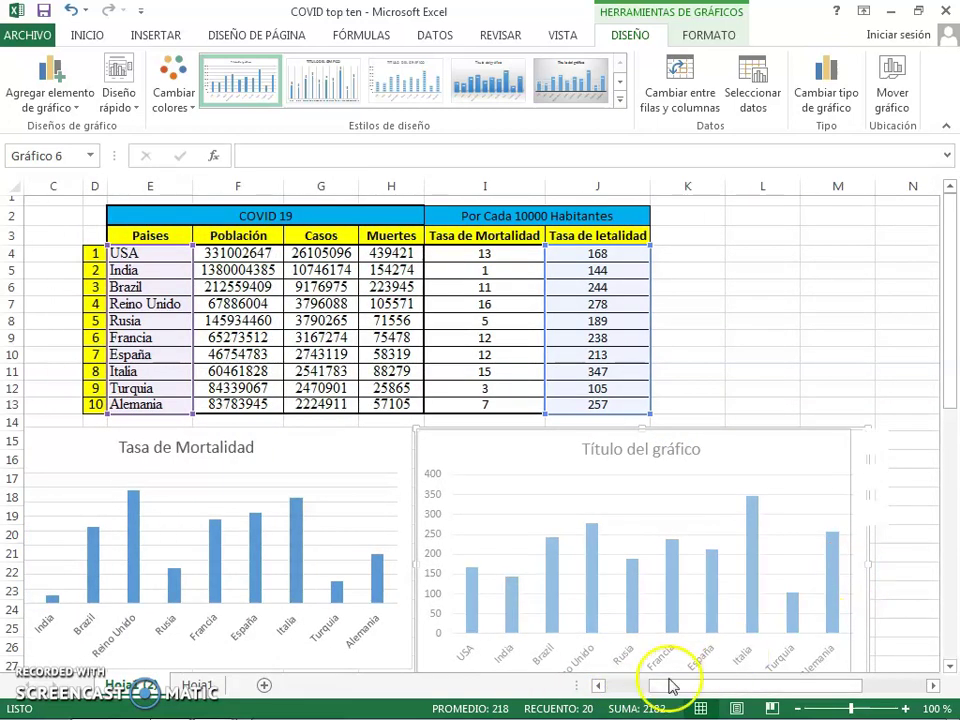
{"action": "left_click_drag", "start_coordinate": [671, 686], "coordinate": [620, 690]}
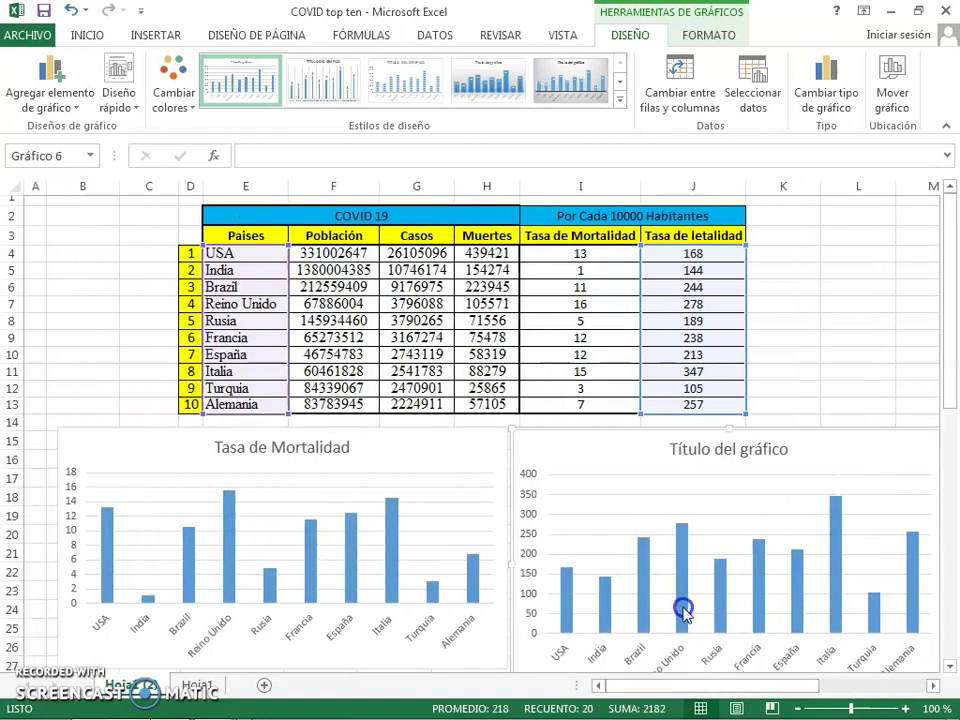
{"action": "scroll", "coordinate": [683, 610], "scroll_direction": "down", "scroll_amount": 1}
{"action": "left_click_drag", "start_coordinate": [729, 651], "coordinate": [728, 621]}
{"action": "left_click", "coordinate": [615, 660]}
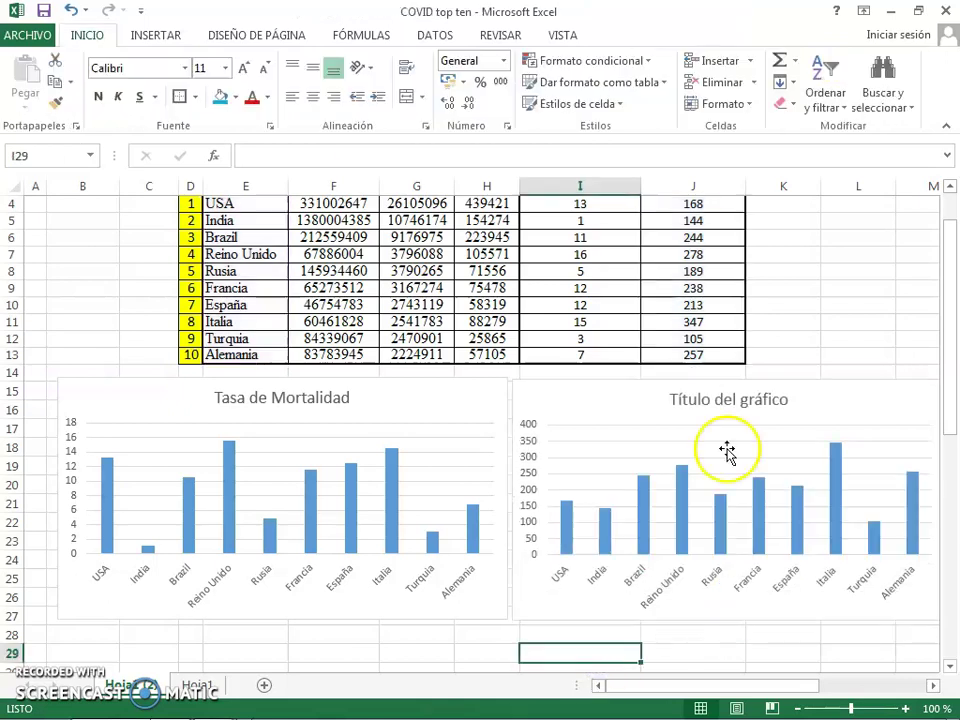
- Retitle the second chart 'Tasa de letalidad'
{"action": "left_click", "coordinate": [784, 400]}
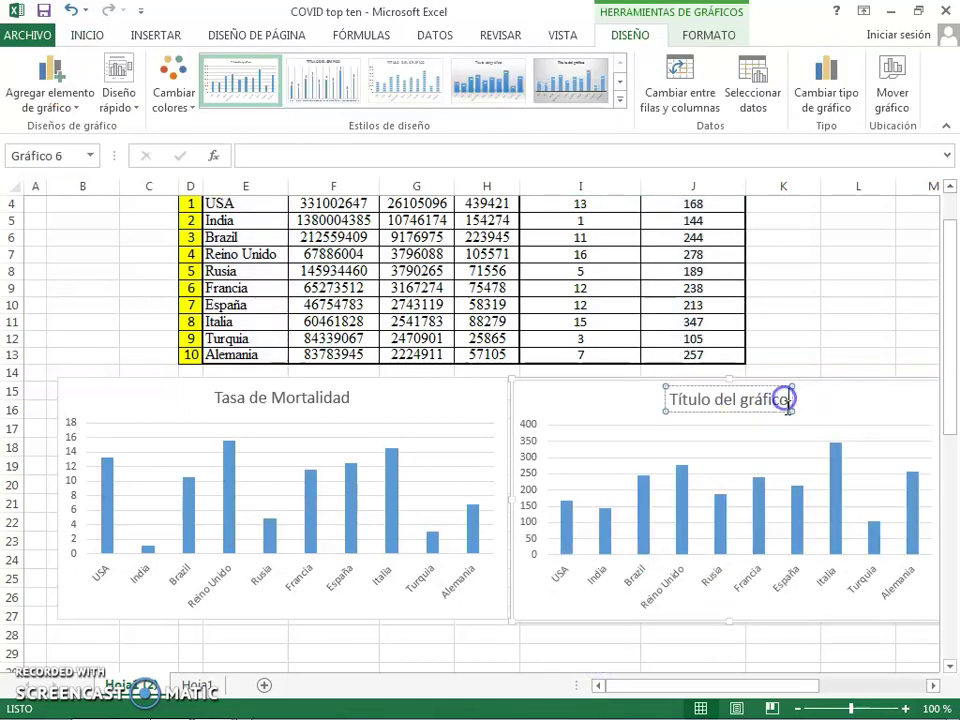
{"action": "key", "text": "BackSpace"}
{"action": "key", "text": "BackSpace"}
{"action": "key", "text": "BackSpace"}
{"action": "type", "text": "Tasa de leta"}
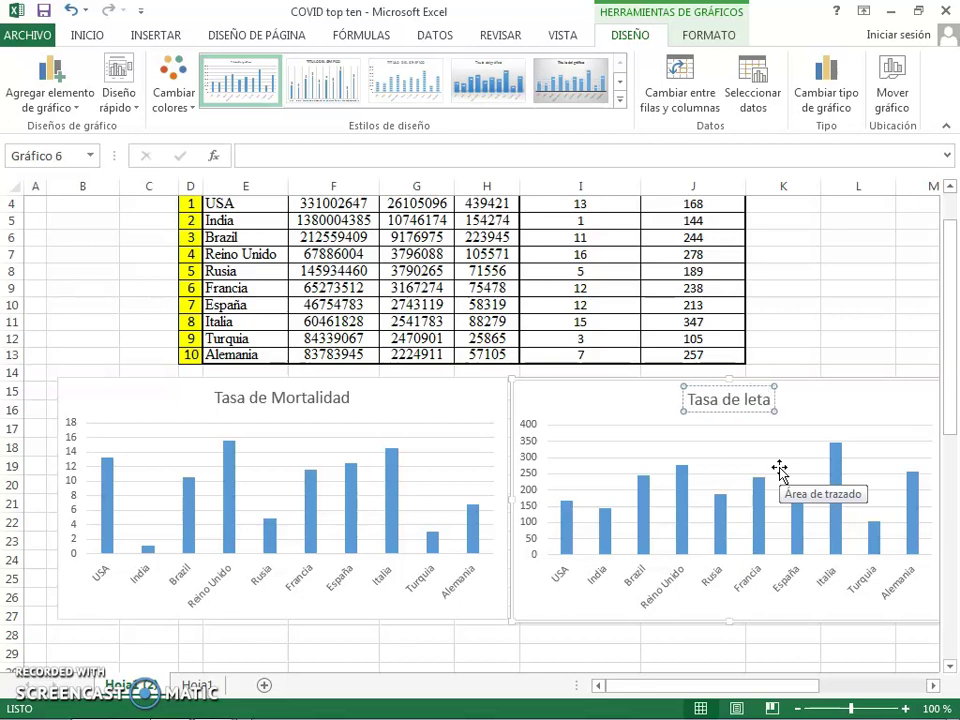
{"action": "type", "text": "li"}
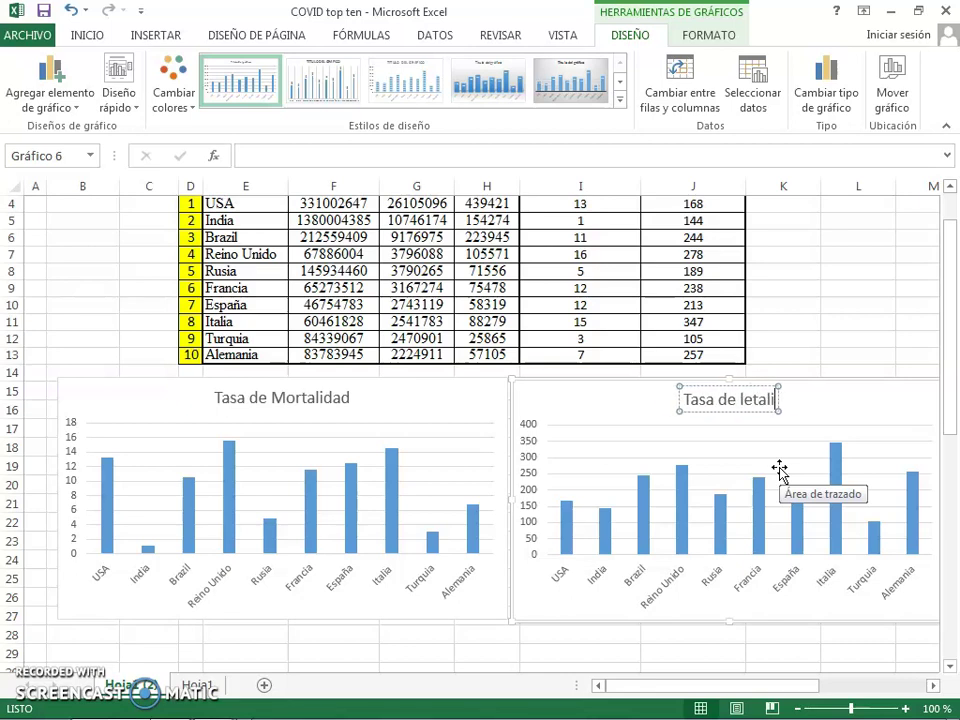
{"action": "type", "text": "dad"}
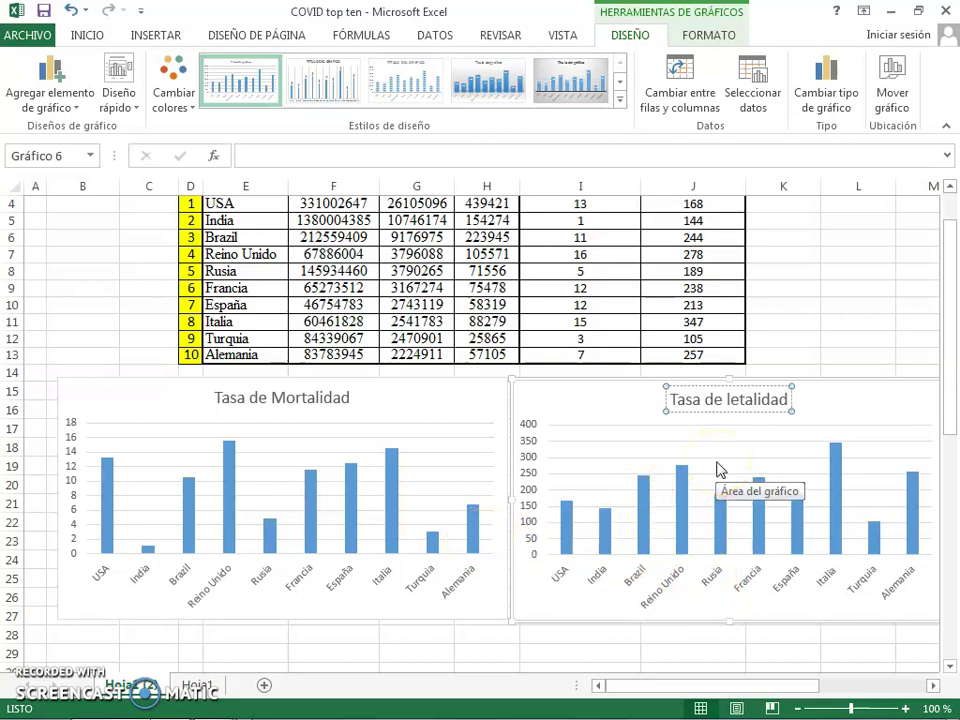
{"action": "left_click", "coordinate": [718, 597]}
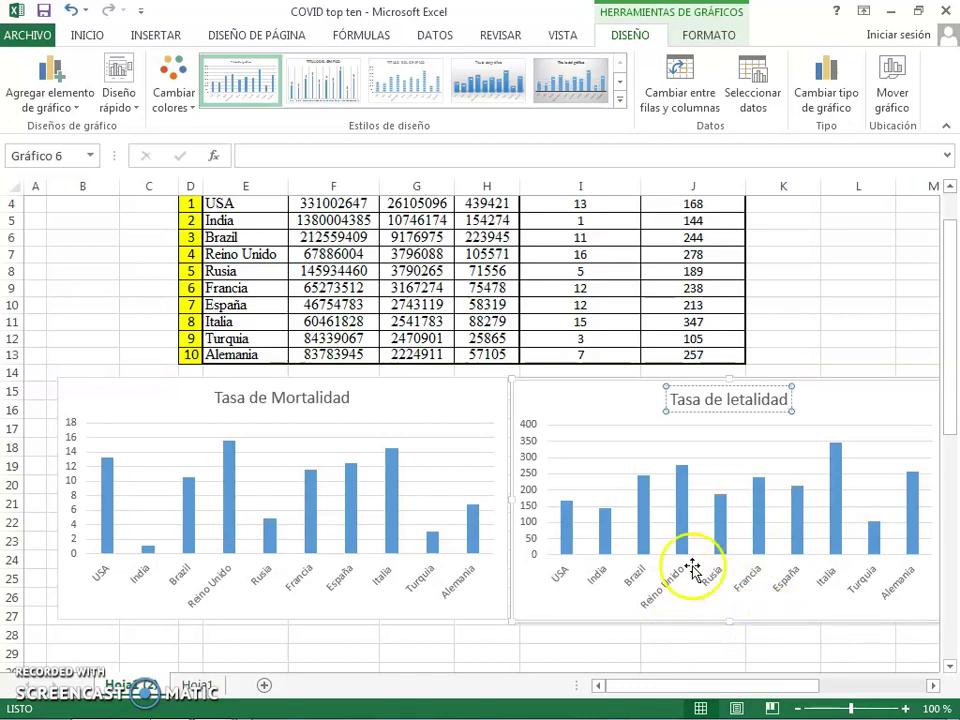
{"action": "scroll", "coordinate": [690, 566], "scroll_direction": "up", "scroll_amount": 1}
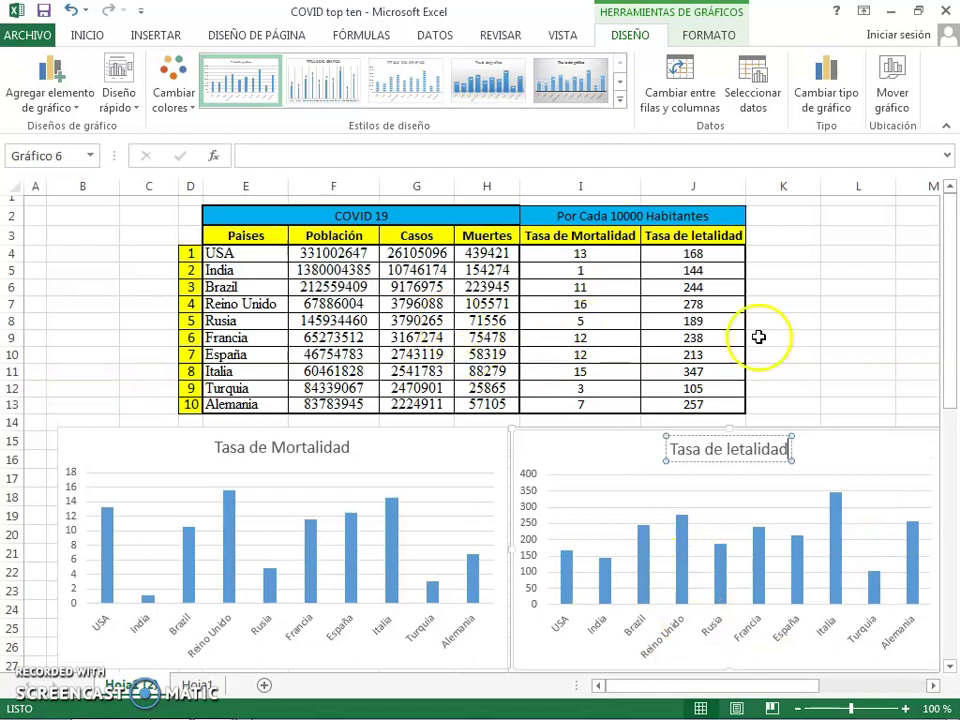
- Sort the whole table by Tasa de Mortalidad, largest to smallest, expanding the selection
{"action": "left_click_drag", "start_coordinate": [565, 254], "coordinate": [565, 402]}
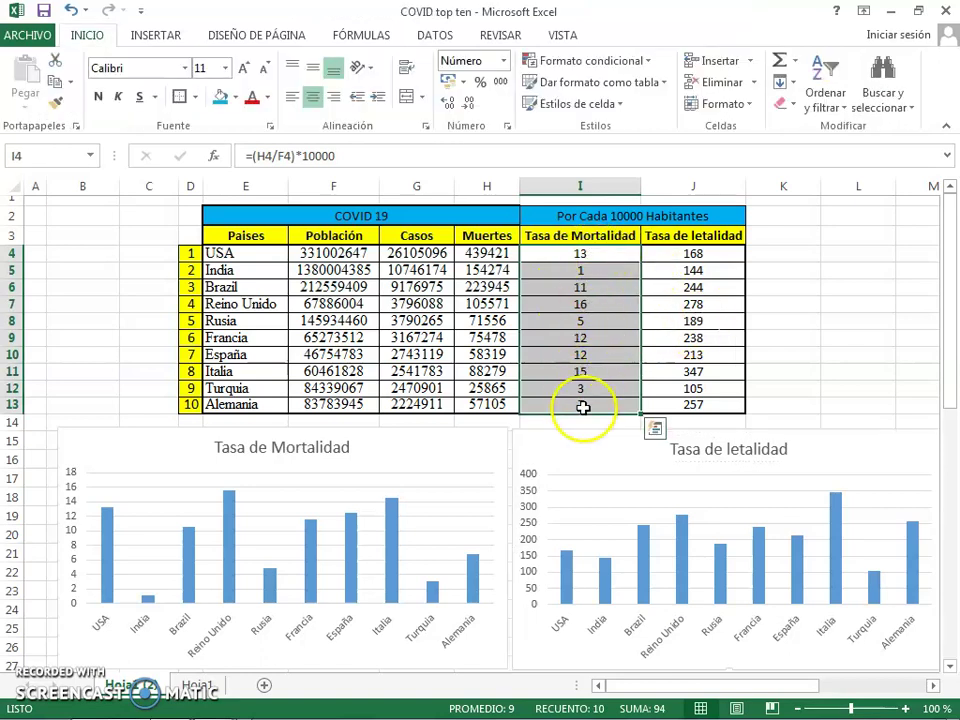
{"action": "left_click", "coordinate": [829, 86]}
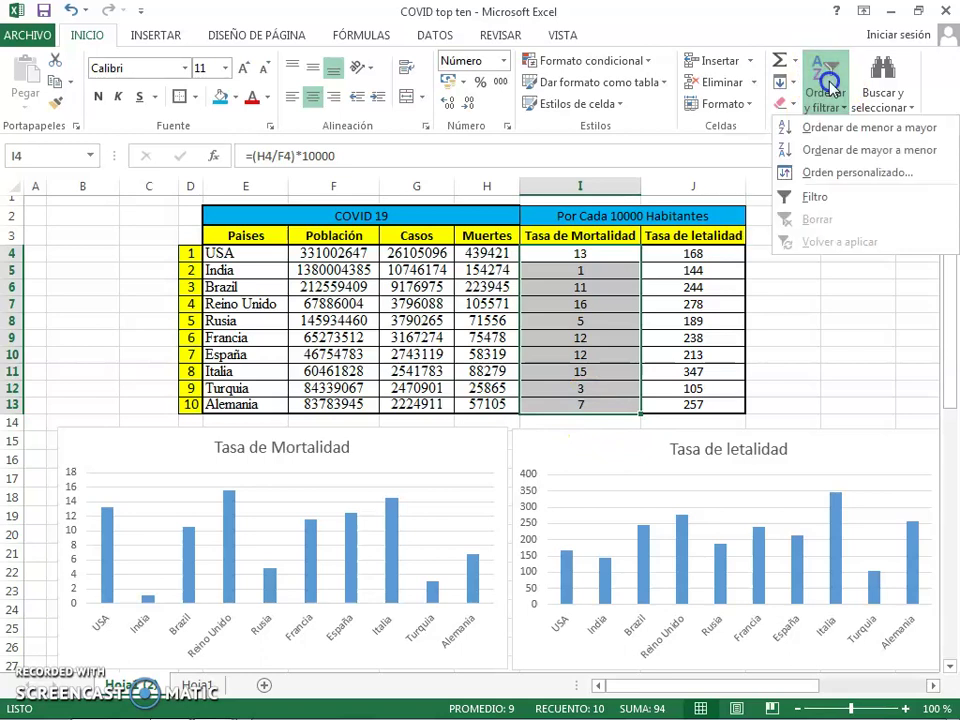
{"action": "left_click", "coordinate": [826, 150]}
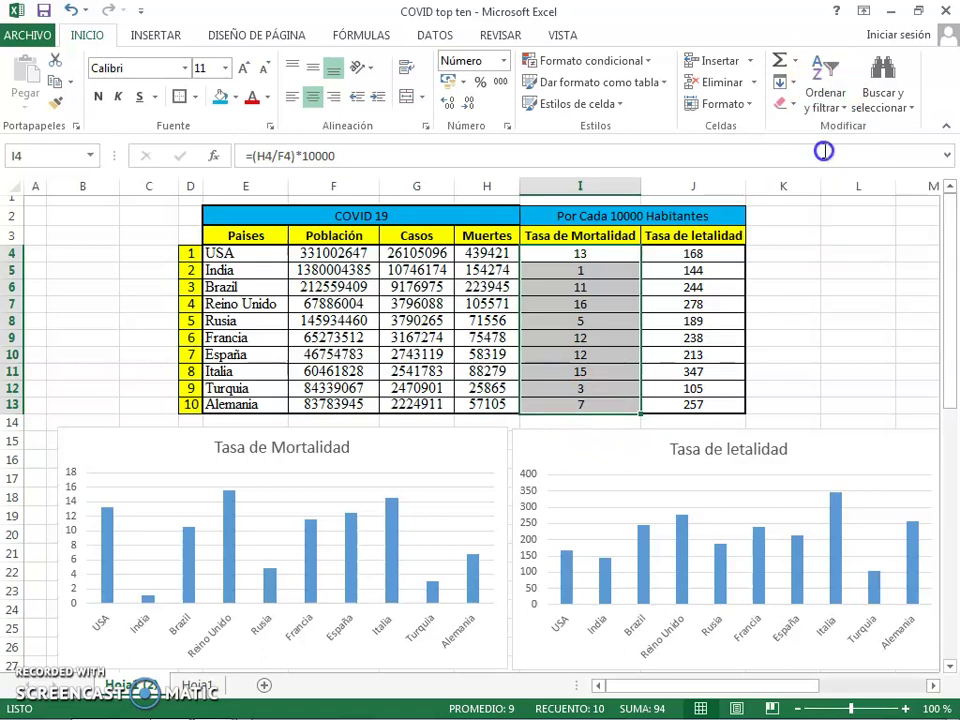
{"action": "left_click", "coordinate": [719, 310]}
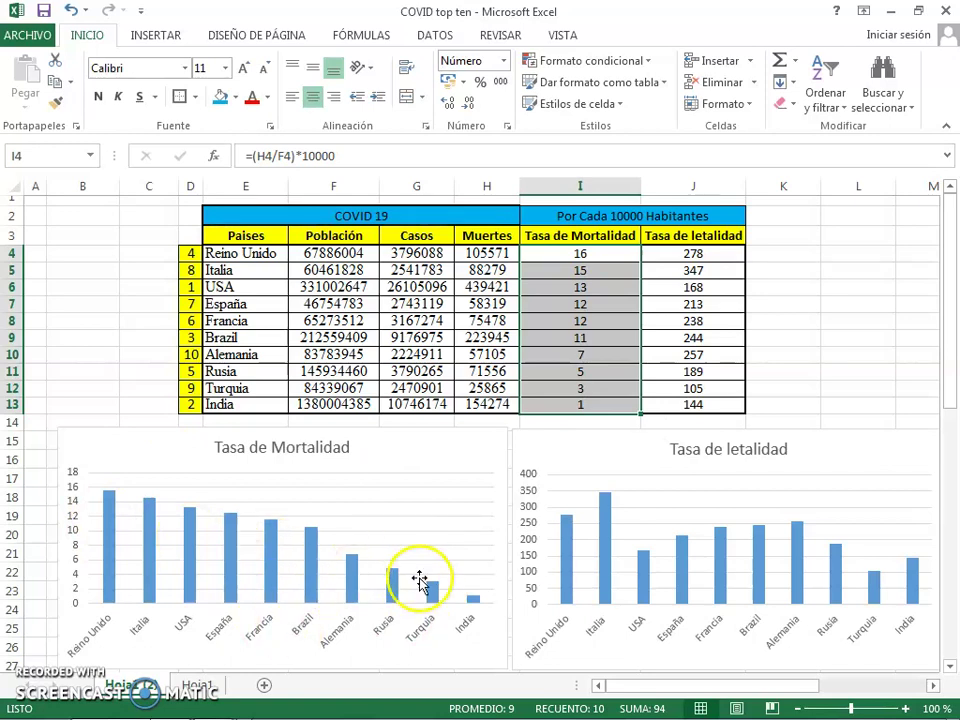
{"action": "mouse_move", "coordinate": [391, 584]}
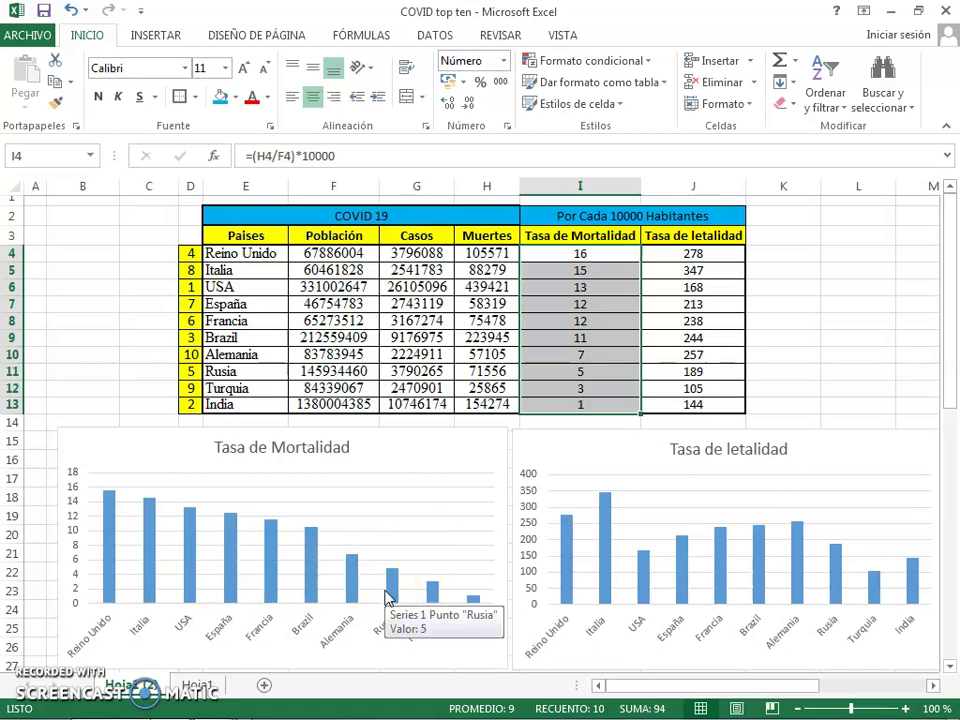
{"action": "left_click", "coordinate": [384, 543]}
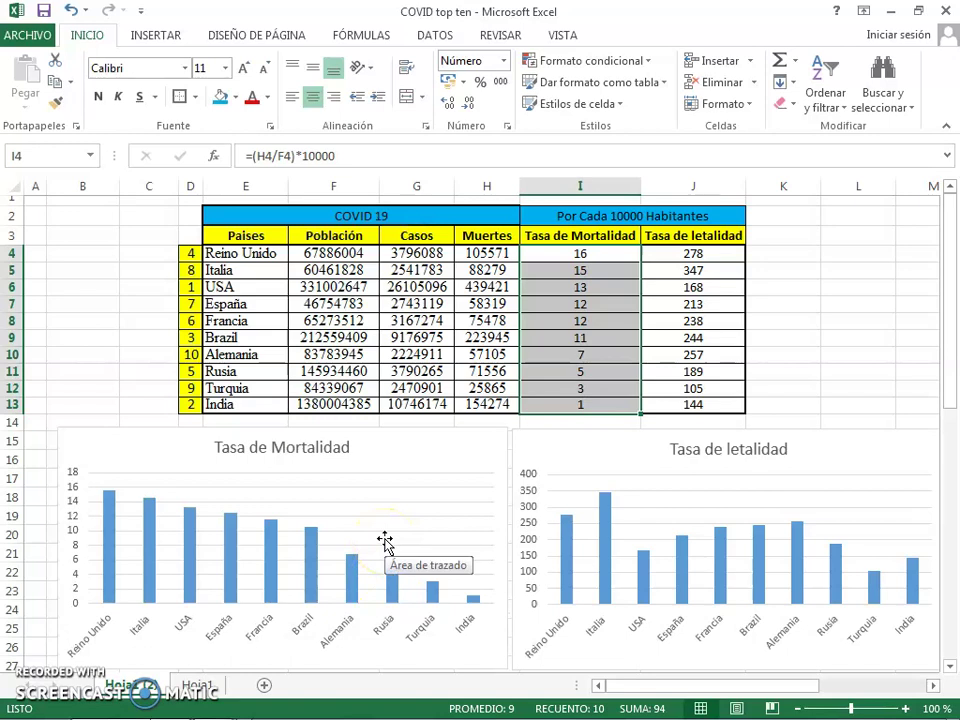
{"action": "left_click", "coordinate": [625, 448]}
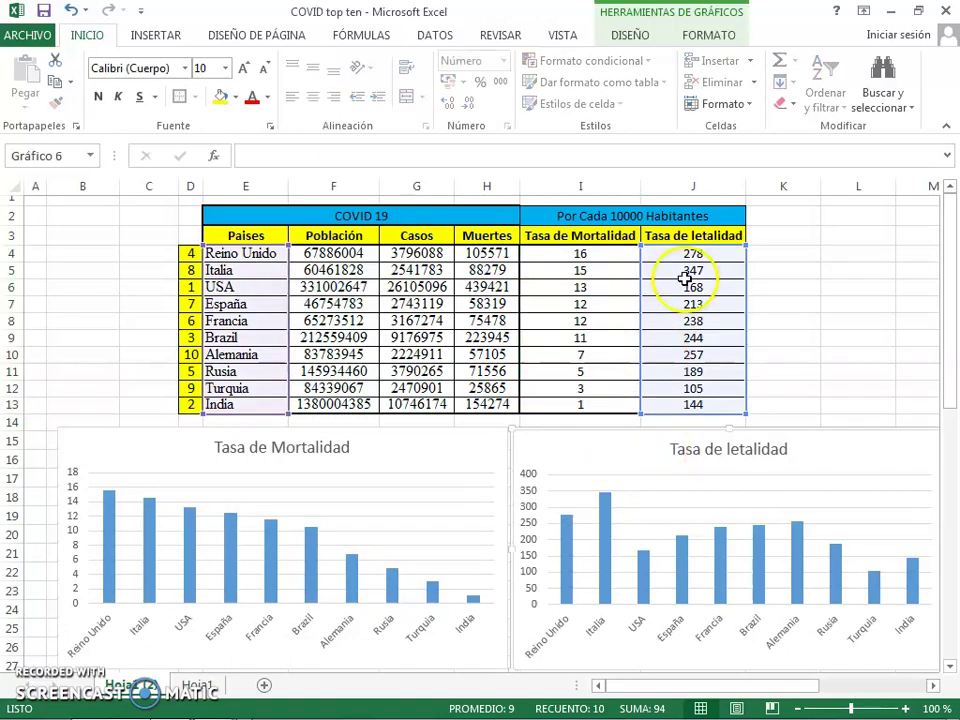
- Re-sort the whole table by Tasa de letalidad, largest to smallest, from Italia (347) down to Turquia (105)
{"action": "left_click_drag", "start_coordinate": [692, 254], "coordinate": [690, 403]}
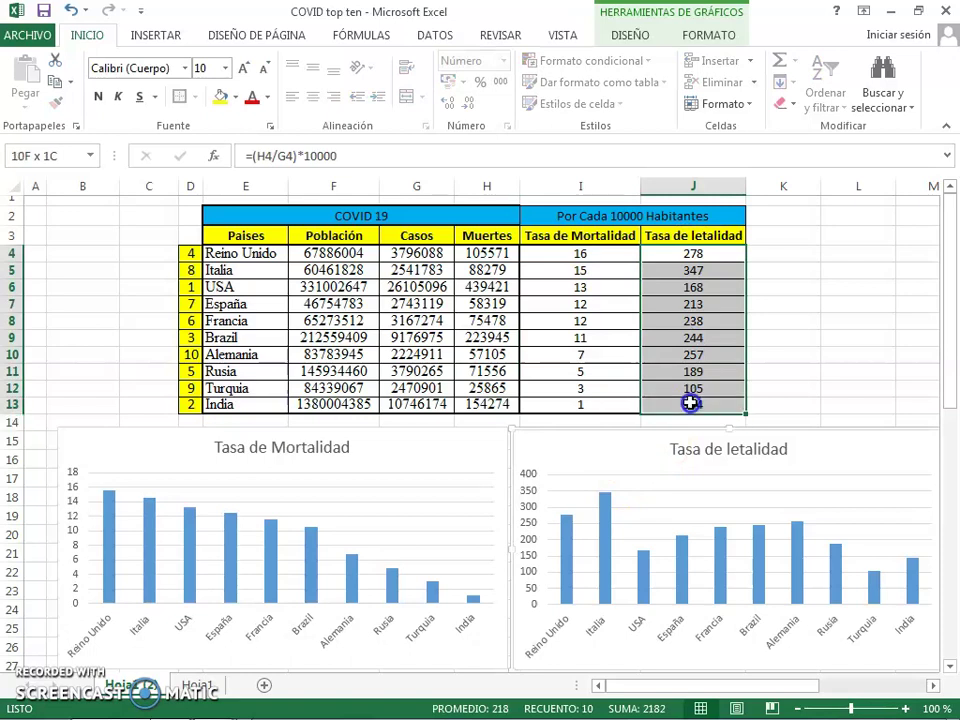
{"action": "left_click", "coordinate": [825, 100]}
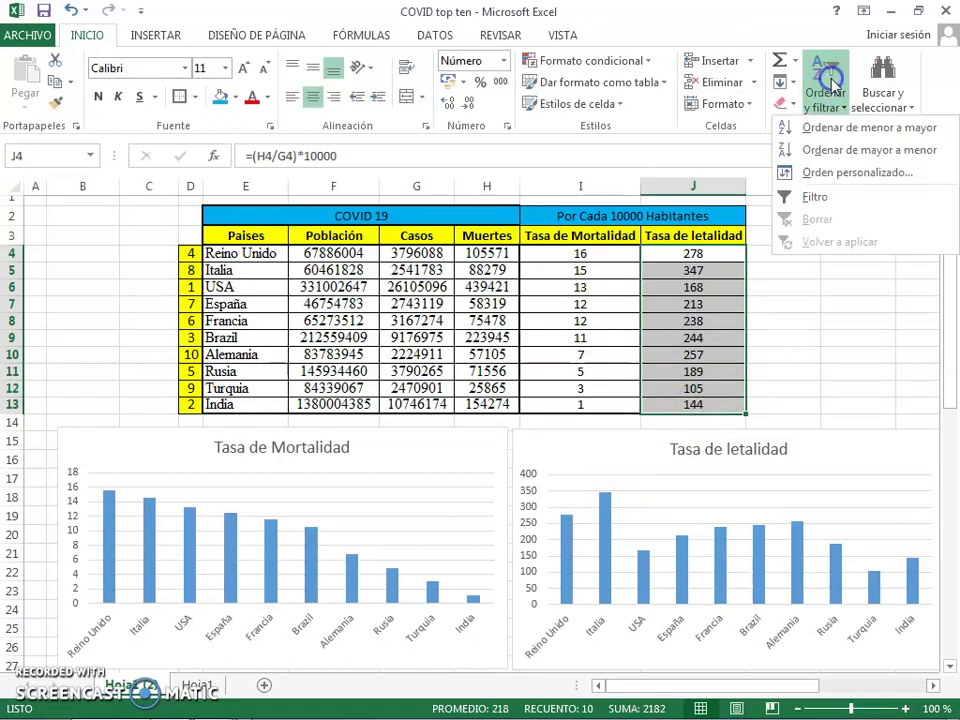
{"action": "left_click", "coordinate": [826, 150]}
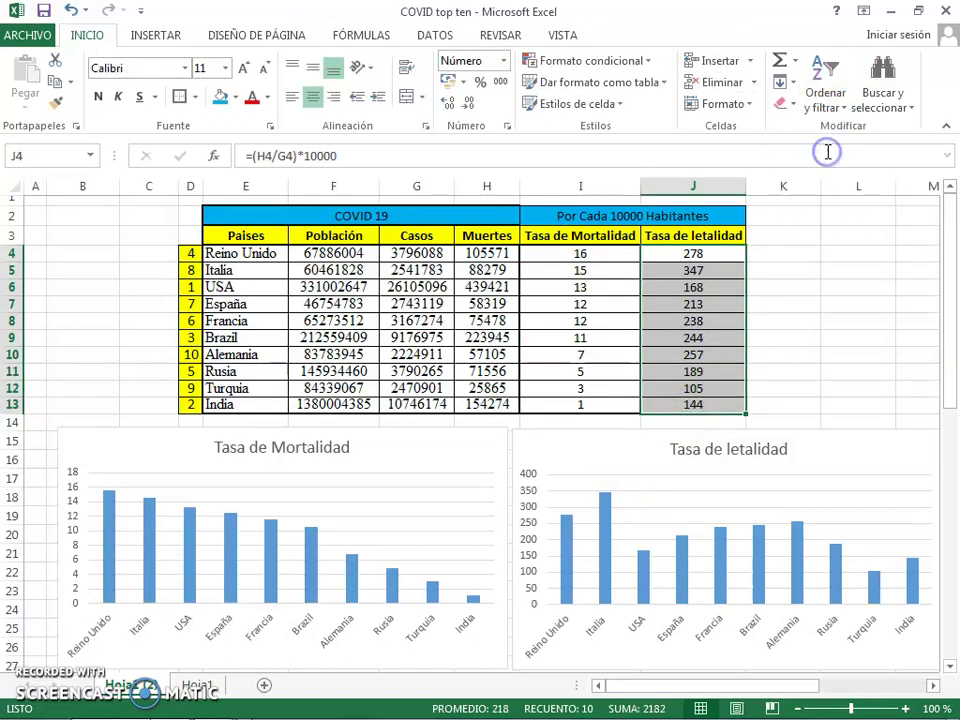
{"action": "left_click", "coordinate": [726, 313]}
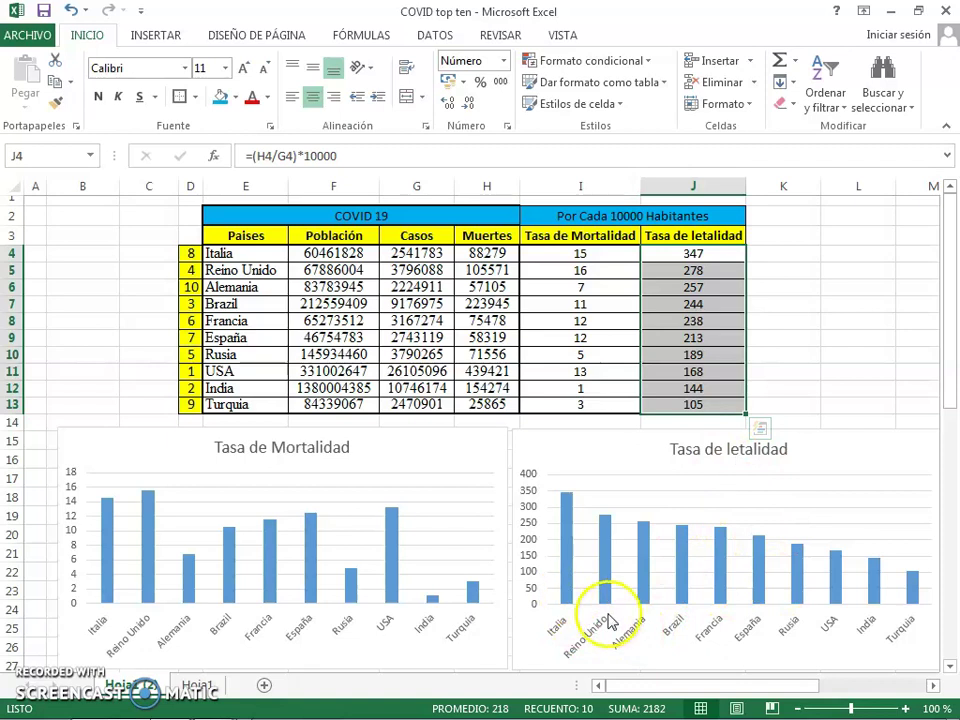
{"action": "left_click", "coordinate": [814, 371]}
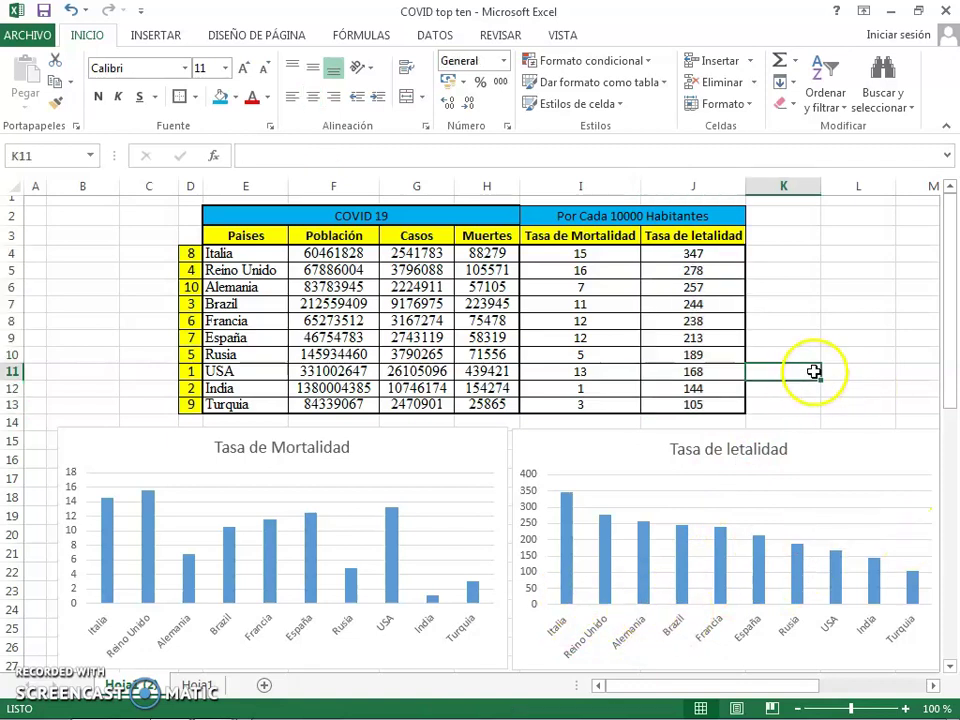
{"action": "left_click", "coordinate": [803, 443]}
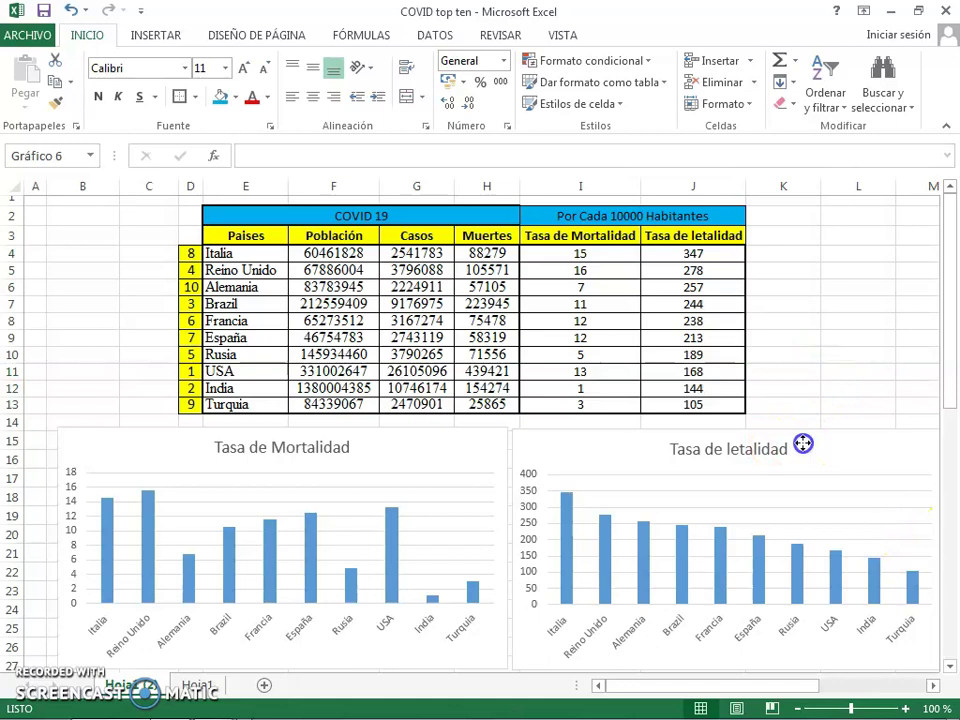
{"action": "left_click", "coordinate": [802, 370]}
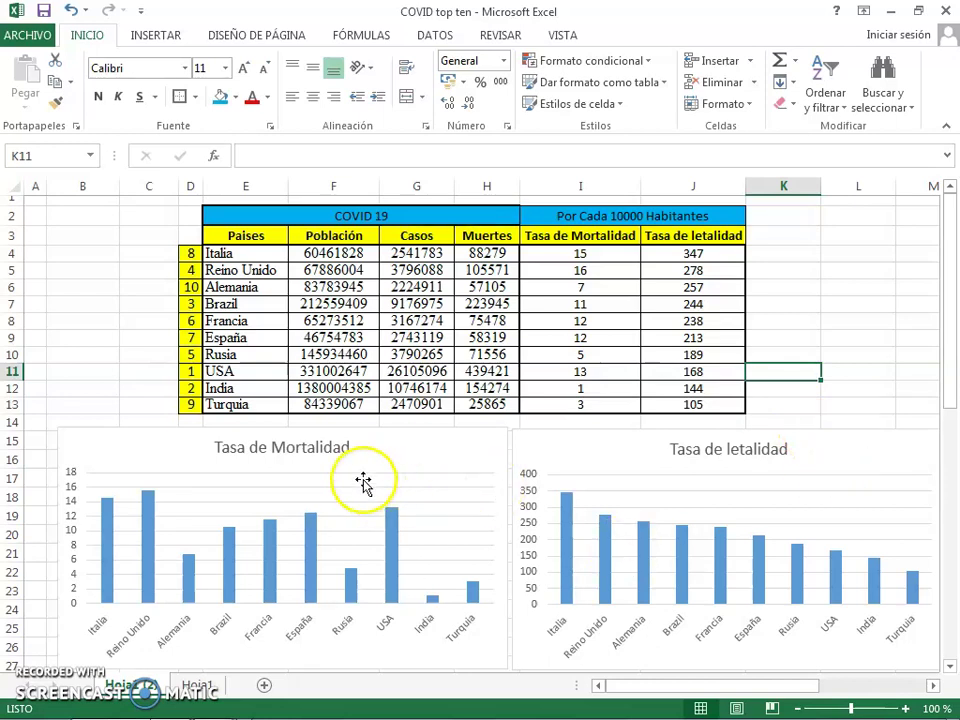
- Apply a green shape style to the Tasa de Mortalidad chart
{"action": "left_click", "coordinate": [379, 447]}
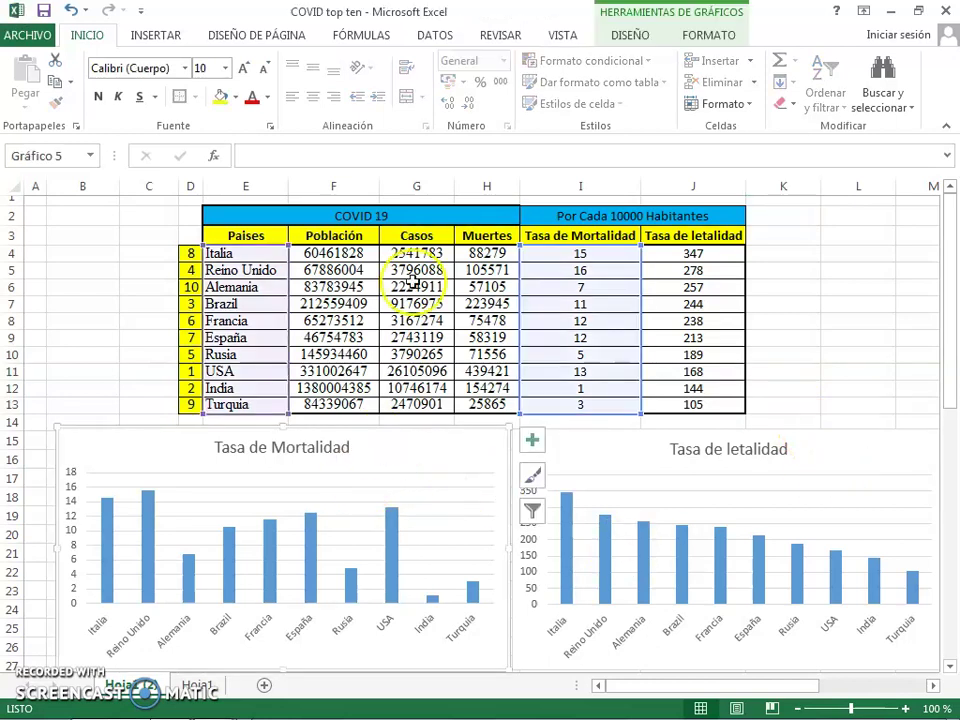
{"action": "left_click", "coordinate": [712, 36]}
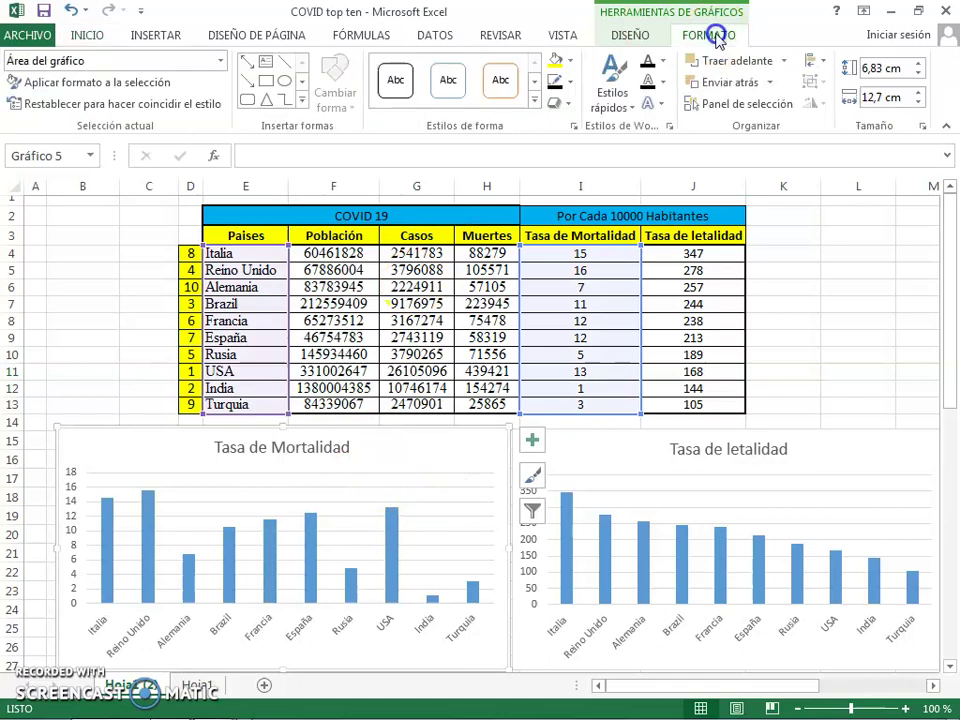
{"action": "left_click", "coordinate": [606, 425]}
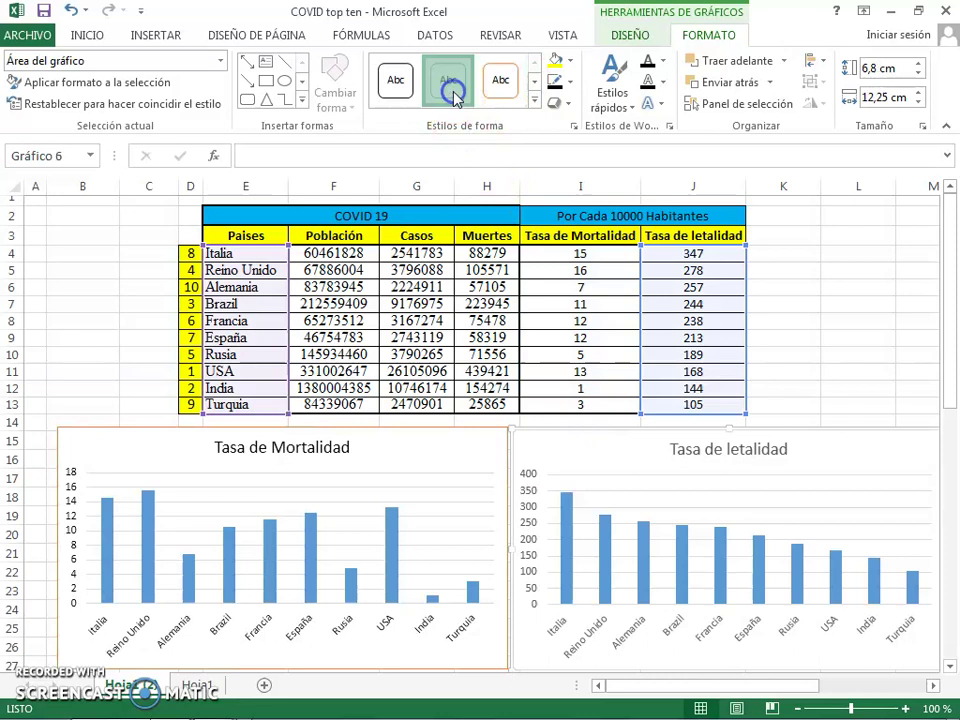
{"action": "left_click", "coordinate": [851, 371]}
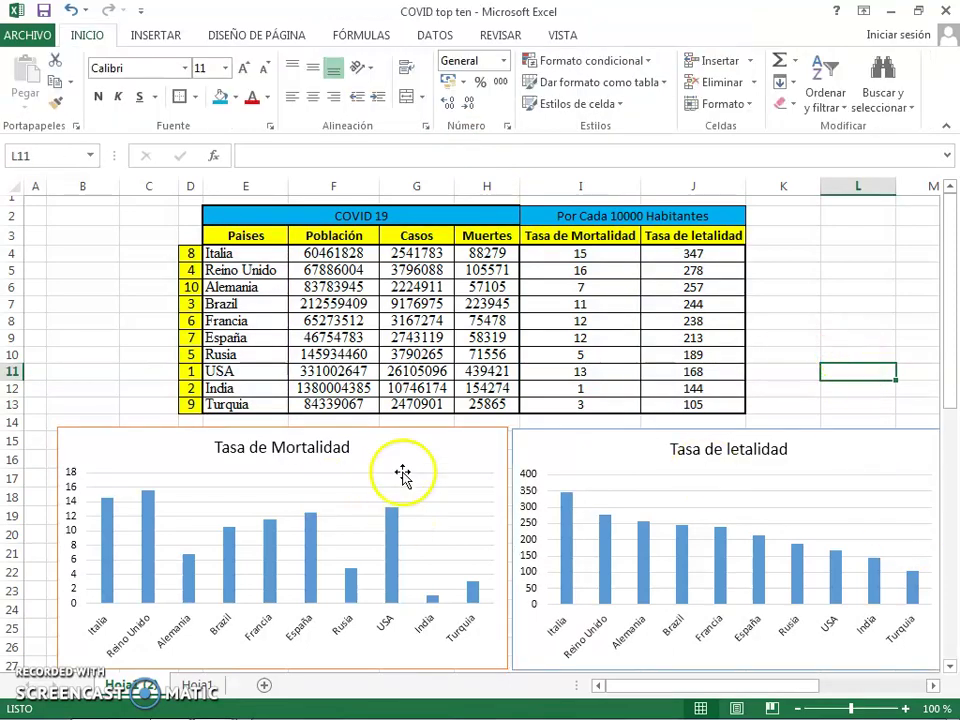
{"action": "left_click", "coordinate": [451, 454]}
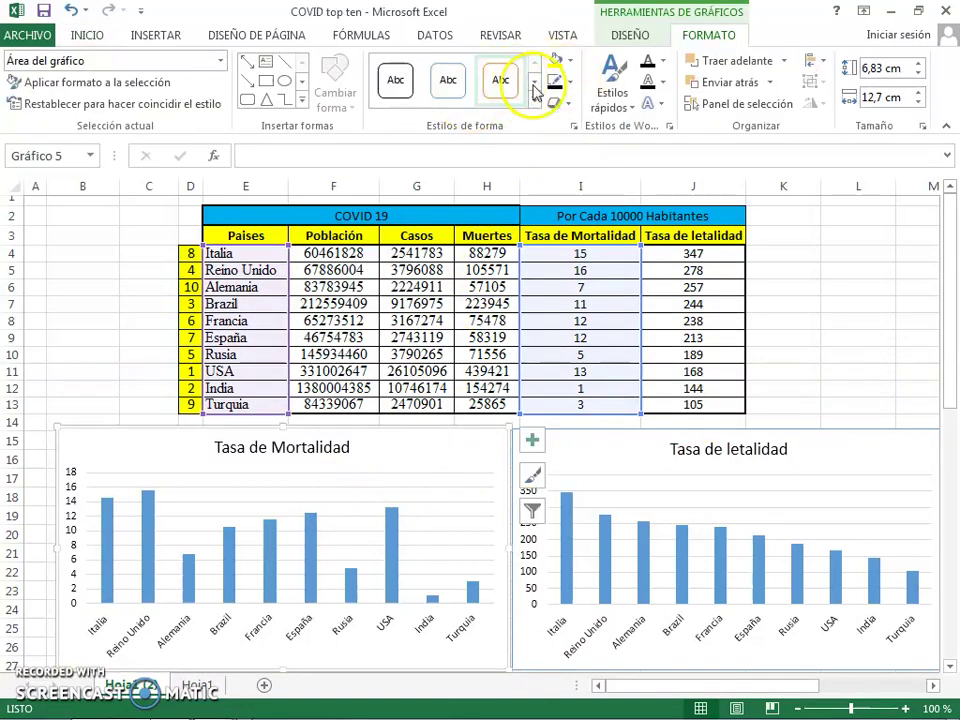
{"action": "left_click", "coordinate": [536, 104]}
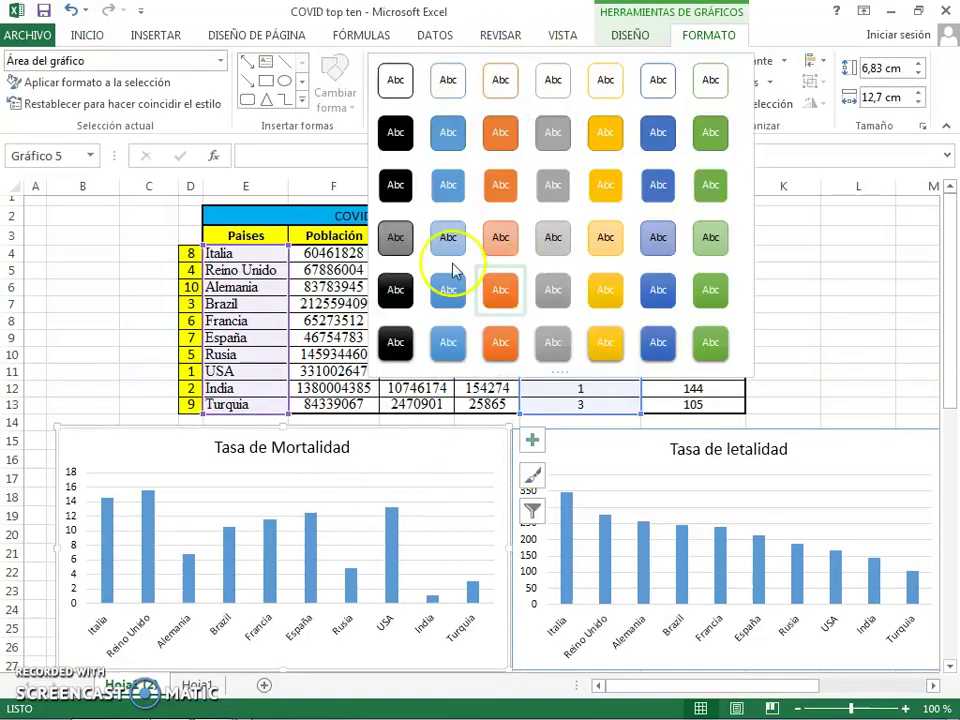
{"action": "left_click", "coordinate": [703, 250]}
- Apply a gold shape style to the Tasa de letalidad chart
{"action": "left_click", "coordinate": [815, 449]}
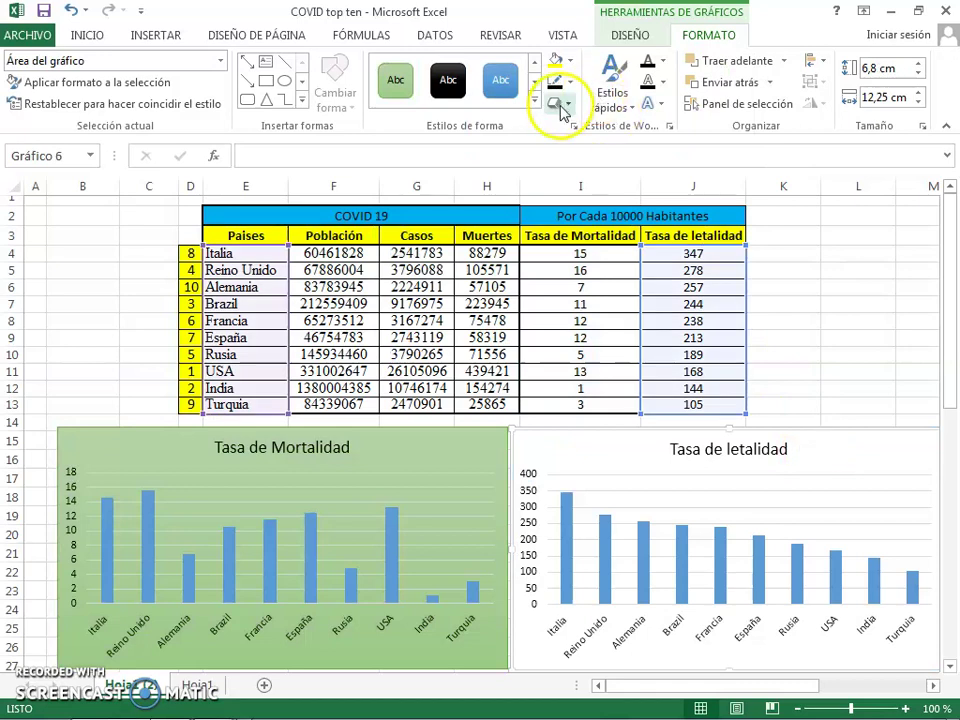
{"action": "left_click", "coordinate": [453, 89]}
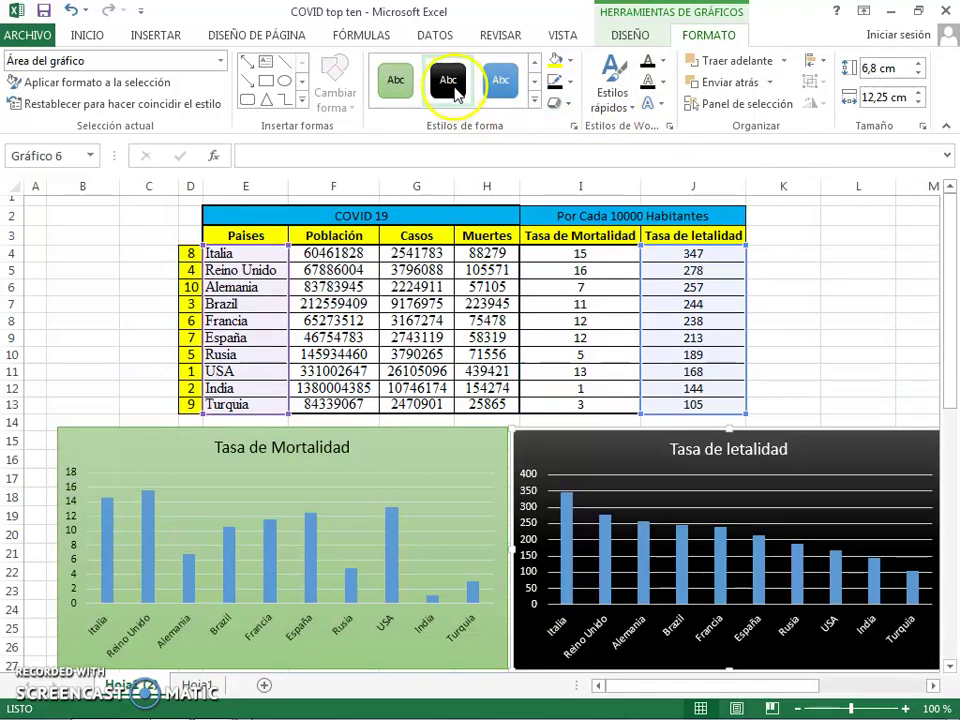
{"action": "left_click", "coordinate": [535, 100]}
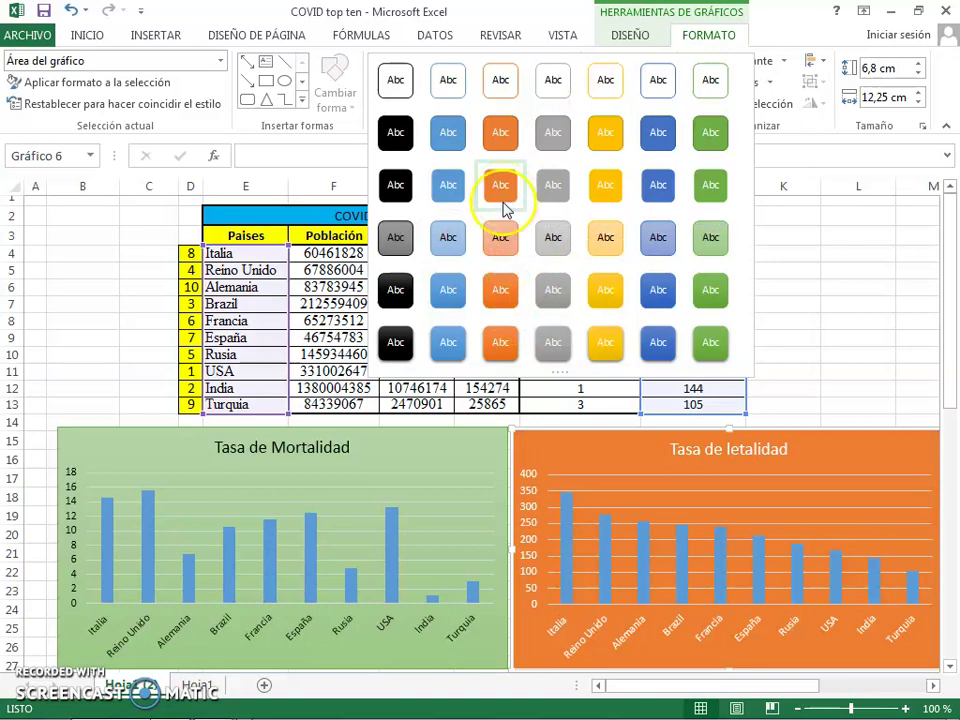
{"action": "left_click", "coordinate": [608, 356]}
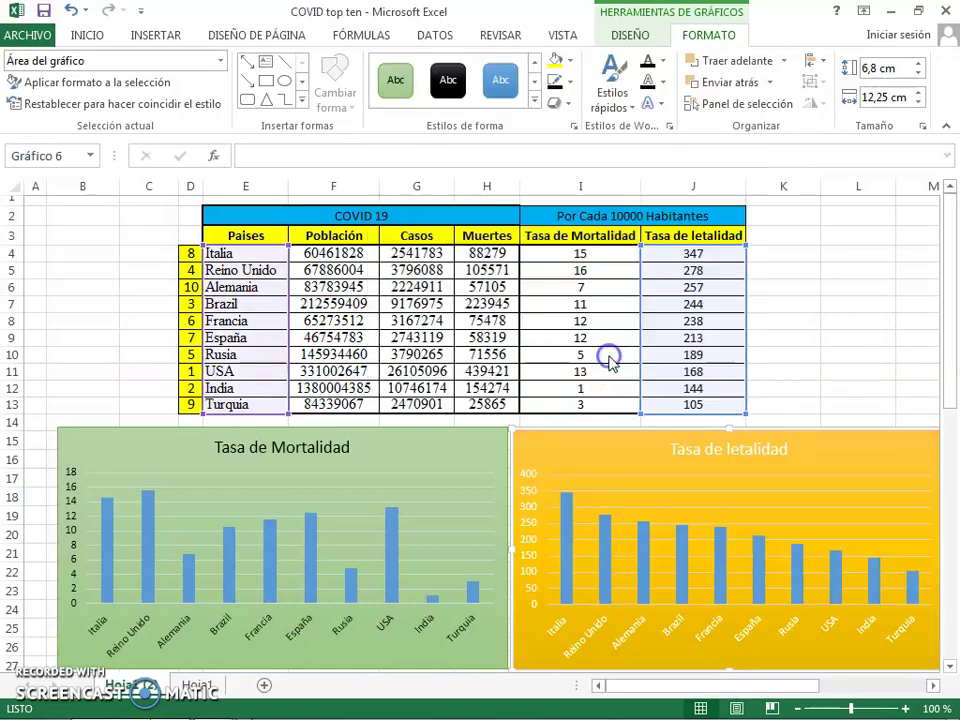
{"action": "left_click", "coordinate": [810, 302]}
- Fill the Tasa de Mortalidad chart's columns with the standard red shape fill
{"action": "scroll", "coordinate": [760, 424], "scroll_direction": "down", "scroll_amount": 1}
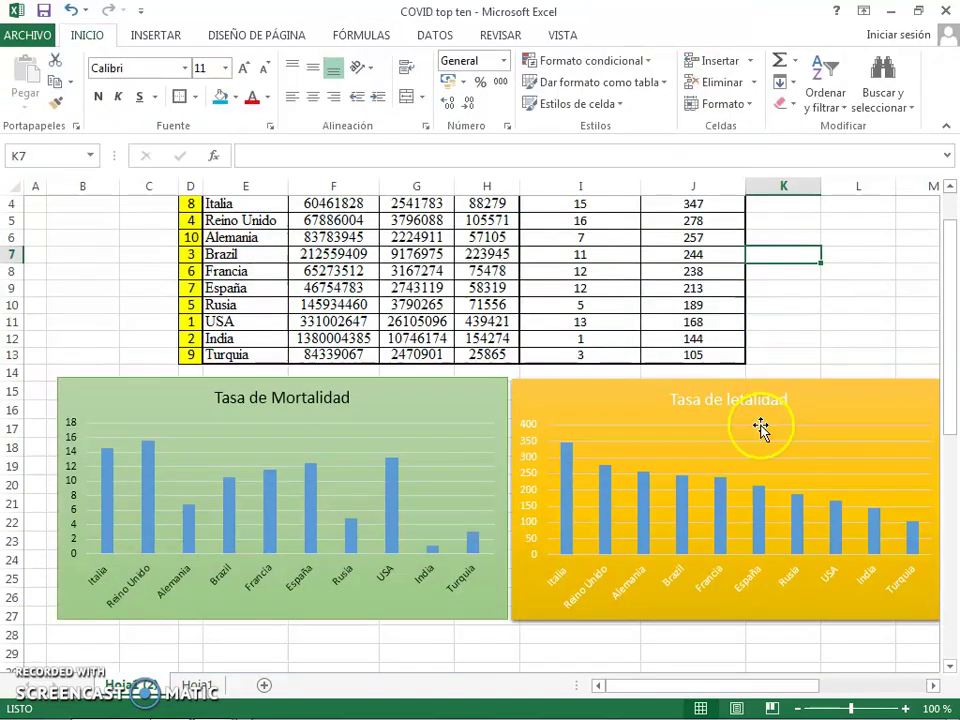
{"action": "left_click", "coordinate": [388, 490]}
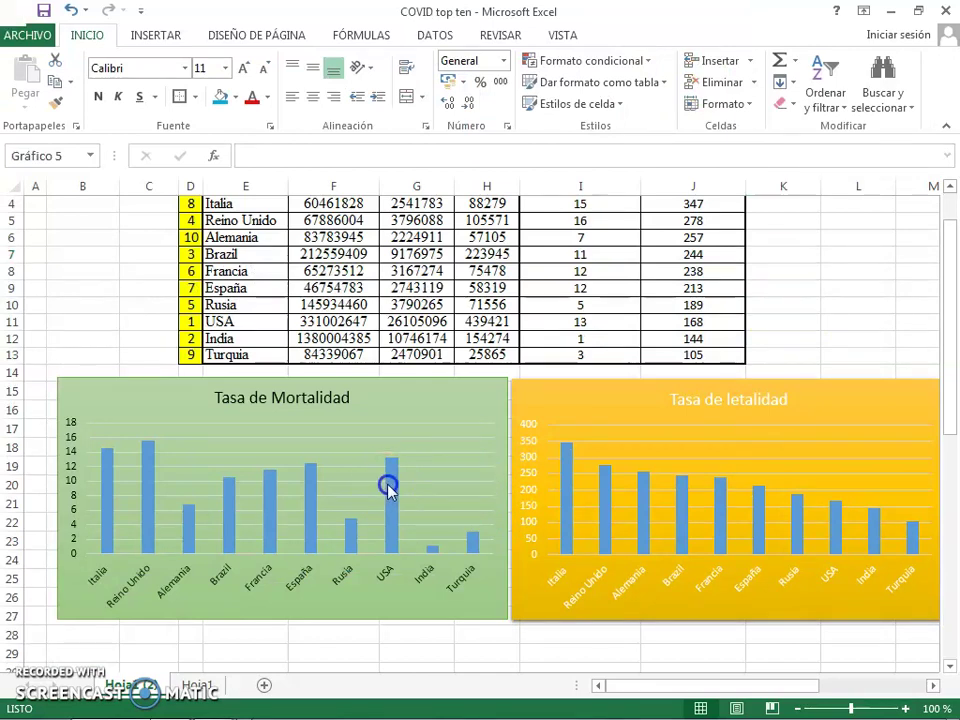
{"action": "left_click", "coordinate": [712, 37]}
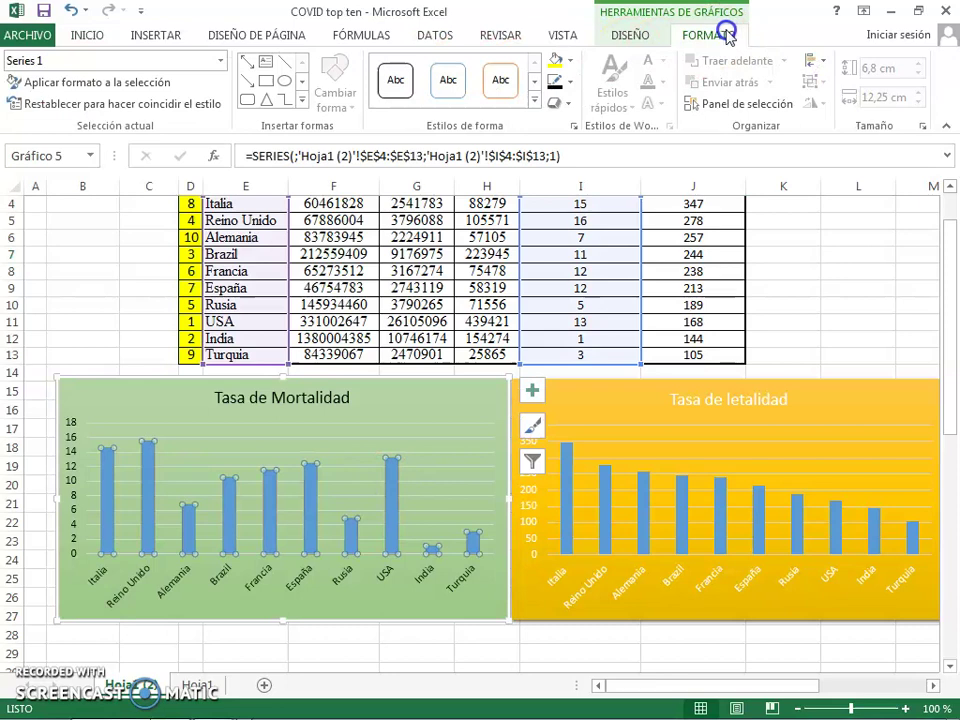
{"action": "left_click", "coordinate": [569, 64]}
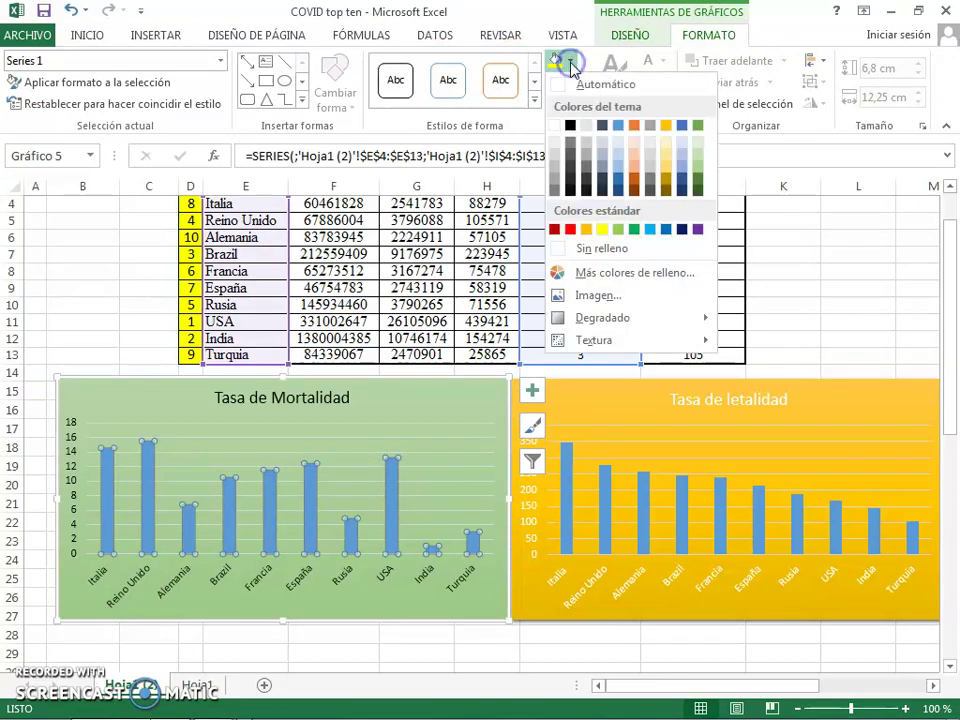
{"action": "left_click", "coordinate": [570, 230]}
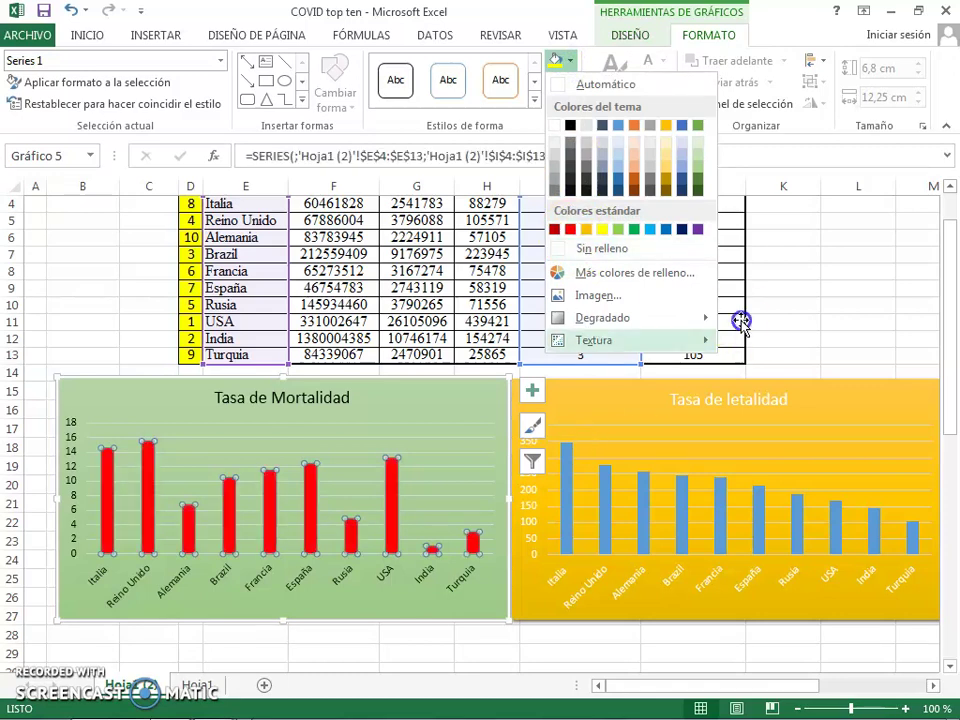
{"action": "left_click", "coordinate": [802, 279]}
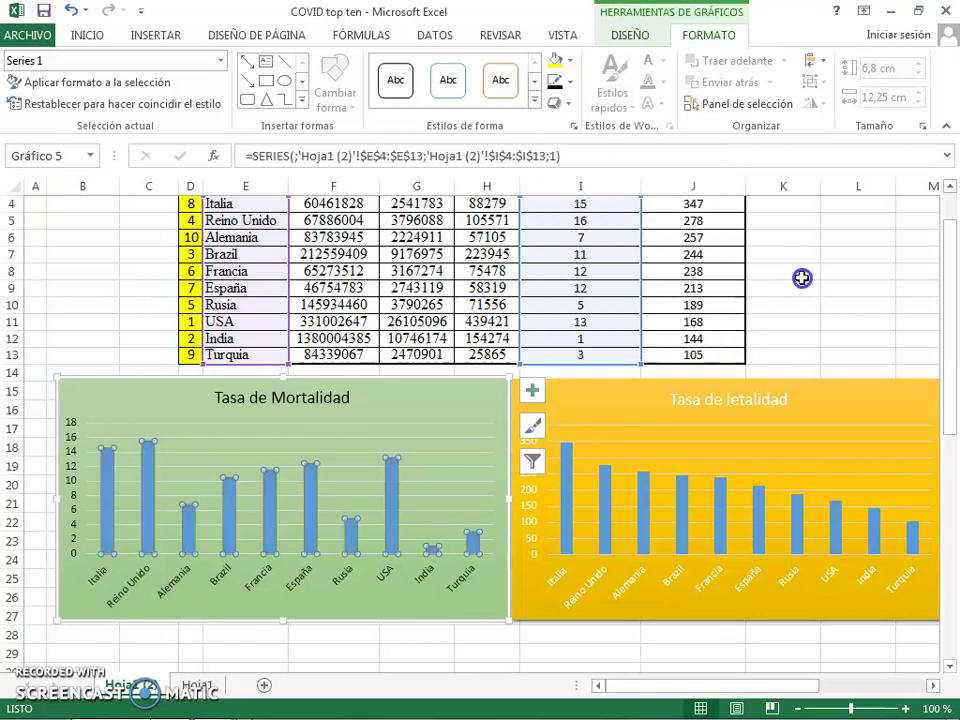
{"action": "left_click", "coordinate": [567, 61]}
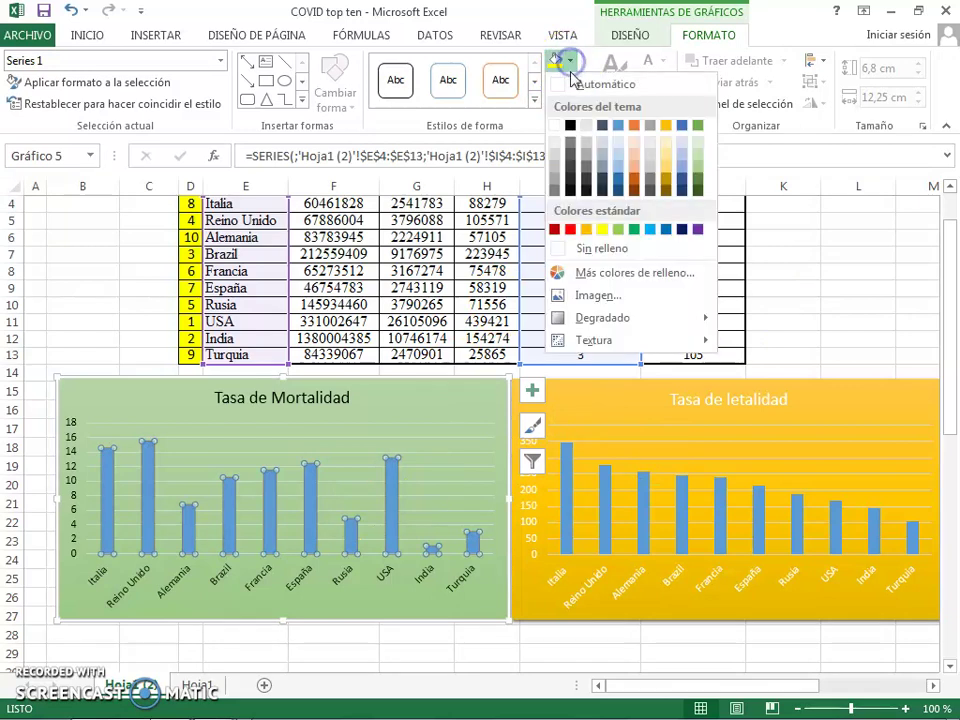
{"action": "left_click", "coordinate": [570, 229]}
{"action": "left_click", "coordinate": [799, 160]}
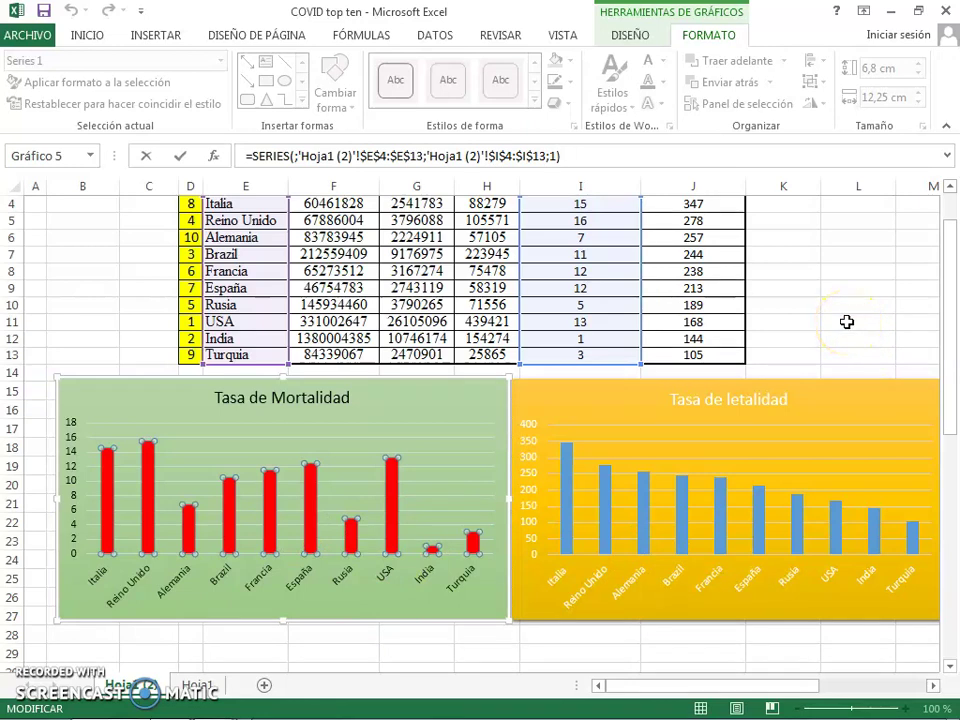
{"action": "left_click_drag", "start_coordinate": [950, 262], "coordinate": [952, 215]}
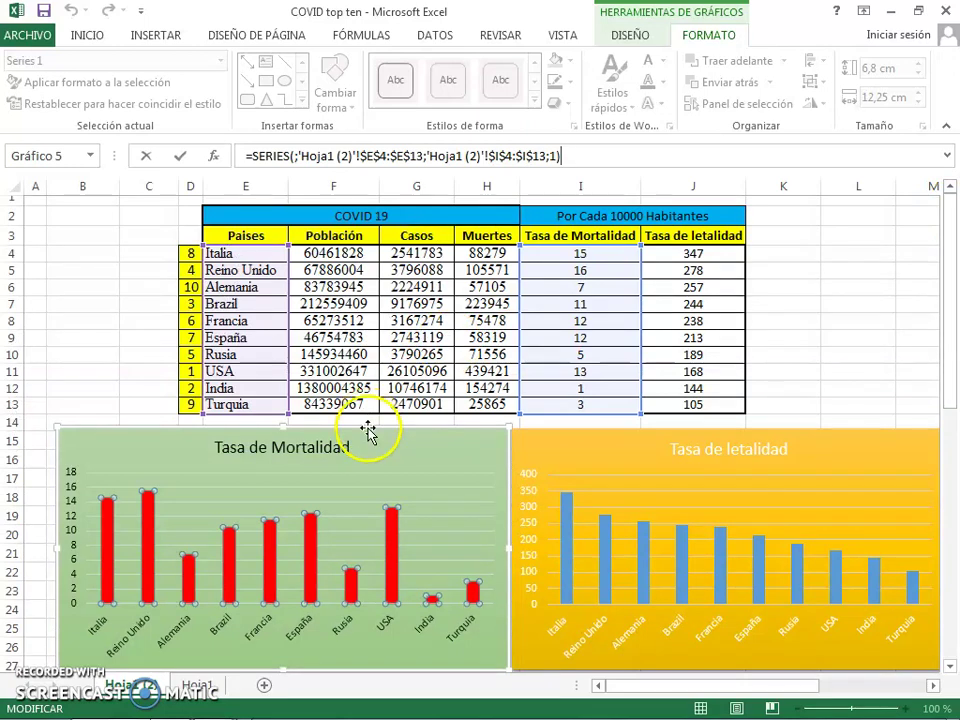
{"action": "left_click", "coordinate": [737, 449]}
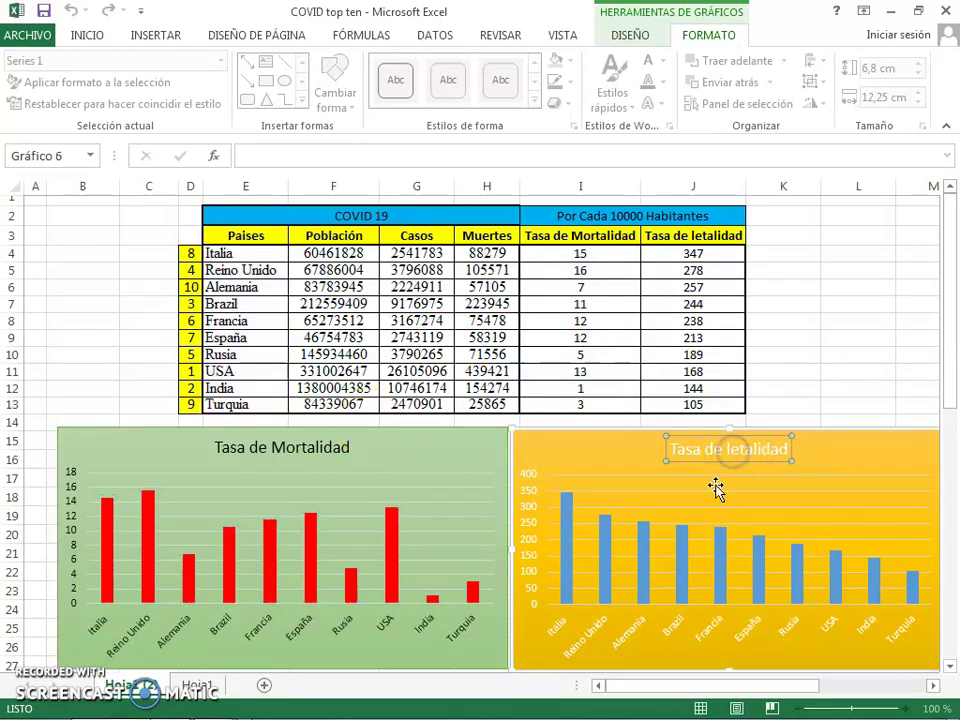